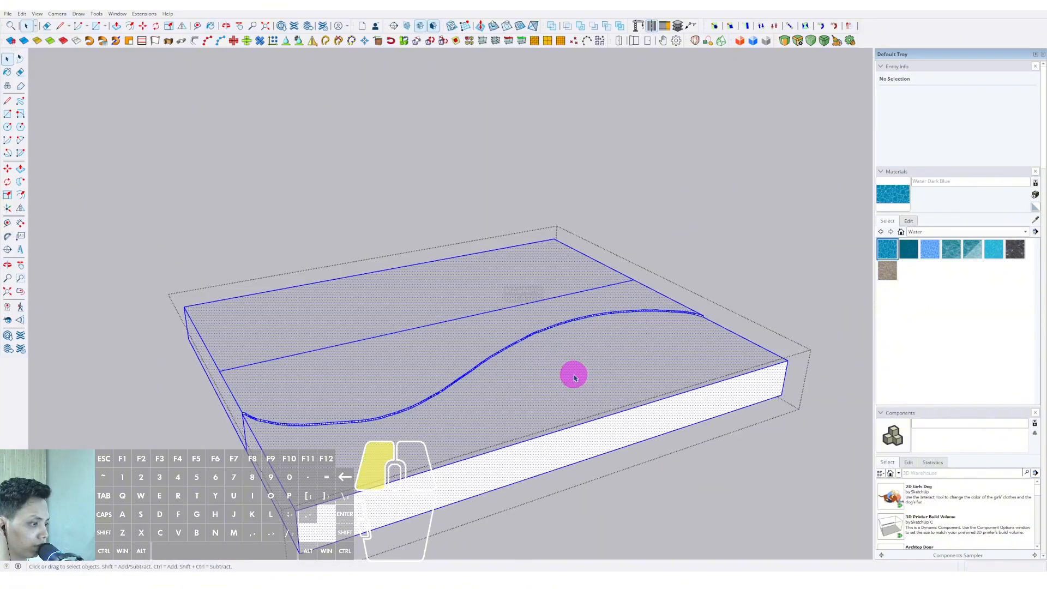
# Paint the part of the base slab in front of the curved edge with Water Dark Blue and exit the group
pyautogui.click(589, 403)
pyautogui.press('space')
pyautogui.click(796, 227)
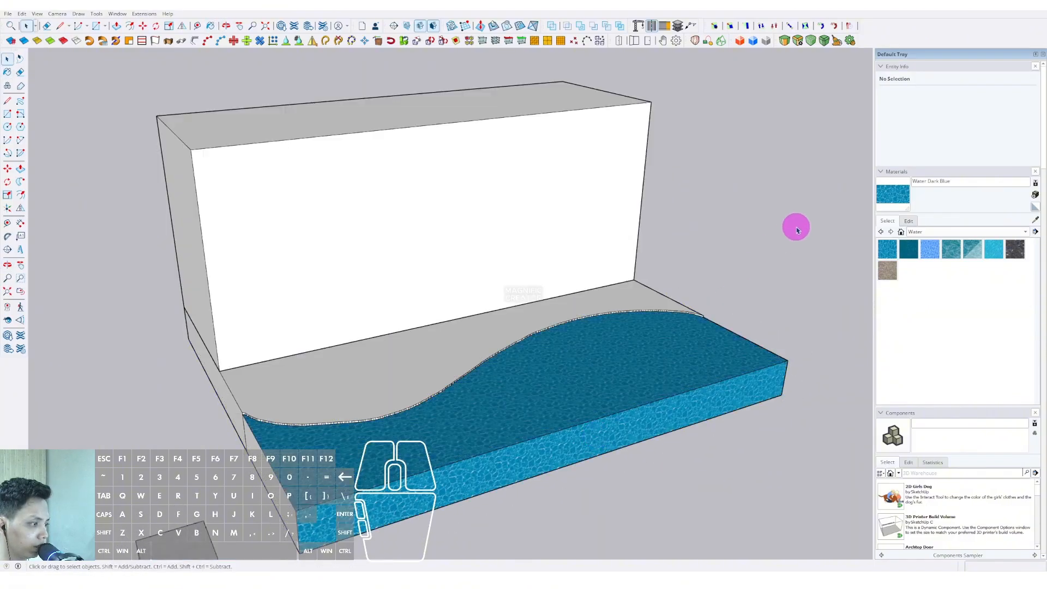
# Open the upper block for editing and draw a rectangle about 5920 mm high on its front face, rising from the lower edge
pyautogui.moveTo(547, 369); pyautogui.dragTo(452, 357, button='middle')
pyautogui.moveTo(498, 296); pyautogui.dragTo(493, 173, button='middle')
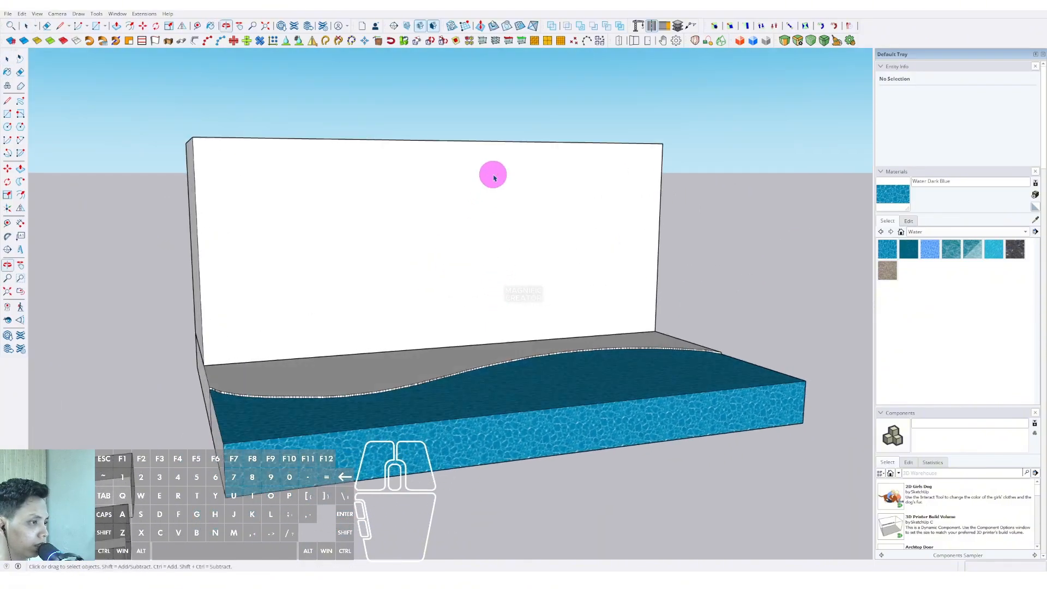
pyautogui.tripleClick(388, 243)
pyautogui.press('r')
pyautogui.click(282, 360)
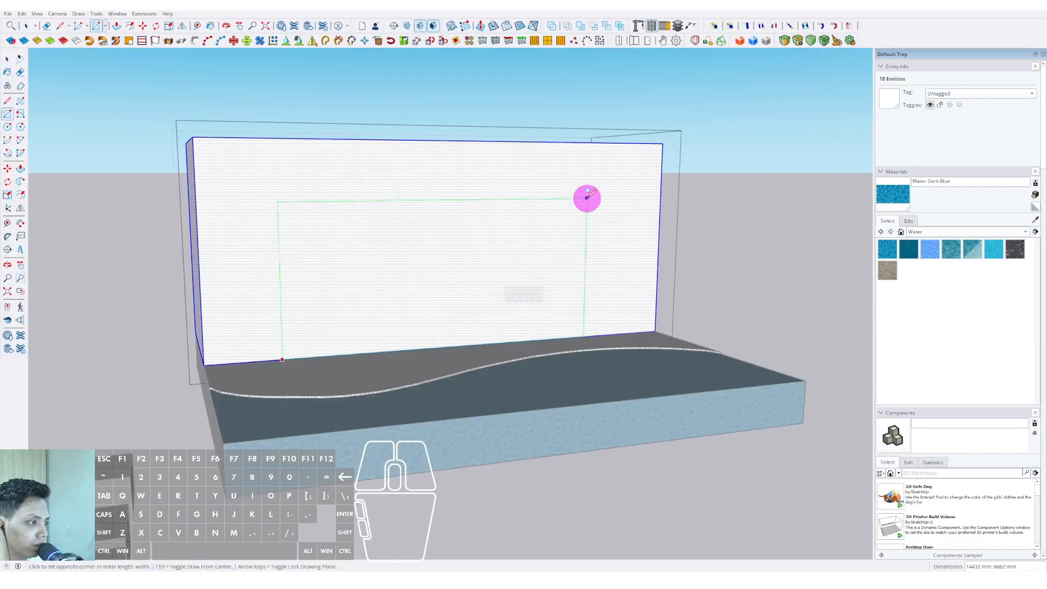
pyautogui.press('space')
pyautogui.press('r')
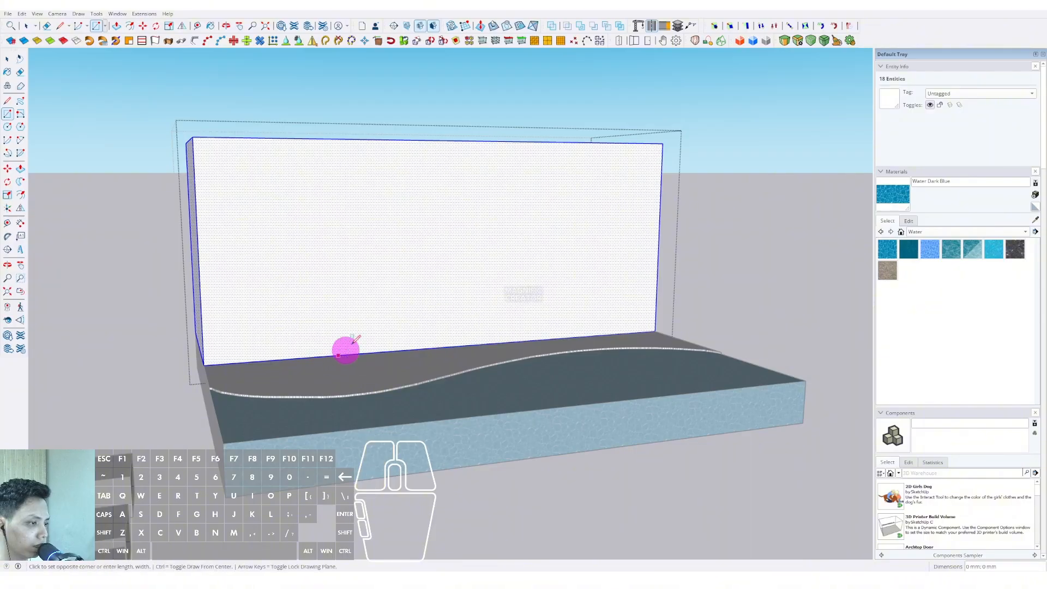
pyautogui.click(600, 212)
# Push the rectangle back through the full depth of the block to cut an opening
pyautogui.moveTo(402, 276); pyautogui.dragTo(486, 276, button='middle')
pyautogui.press('p')
pyautogui.click(392, 285)
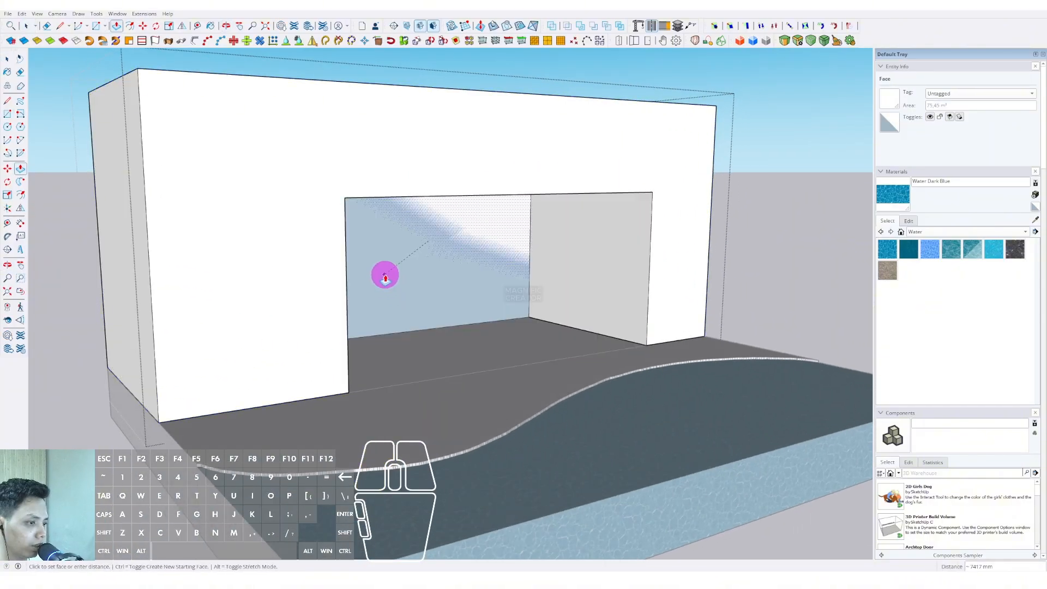
pyautogui.click(385, 275)
pyautogui.scroll(-2, 548, 269)
pyautogui.press('space')
# Copy the opening's left vertical edge outward along the front wall
pyautogui.moveTo(548, 269); pyautogui.dragTo(480, 286, button='middle')
pyautogui.scroll(3, 557, 299)
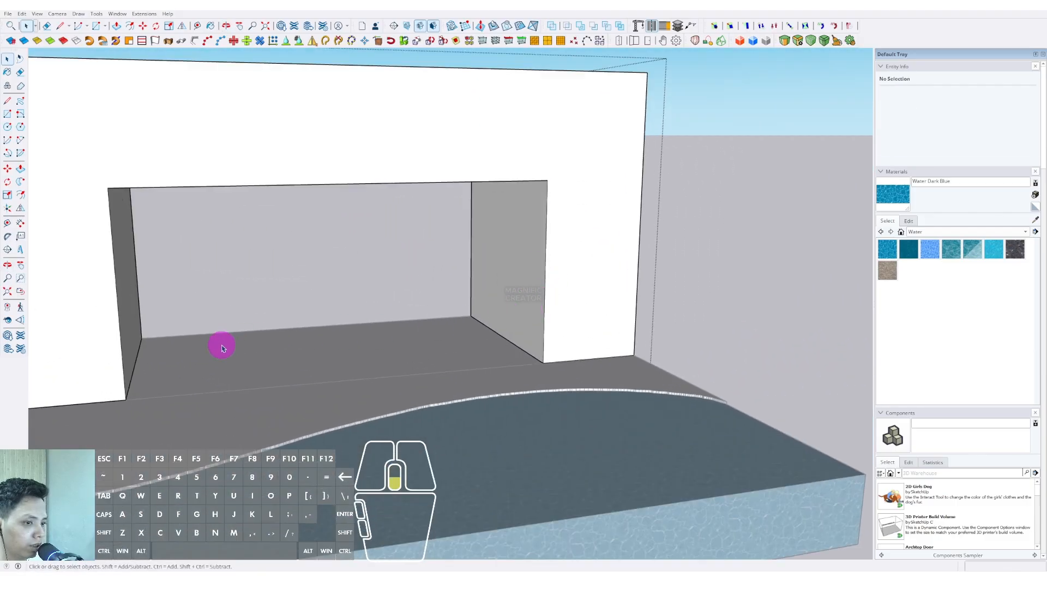
pyautogui.moveTo(223, 348); pyautogui.dragTo(365, 352, button='middle')
pyautogui.click(365, 308)
pyautogui.click(372, 367)
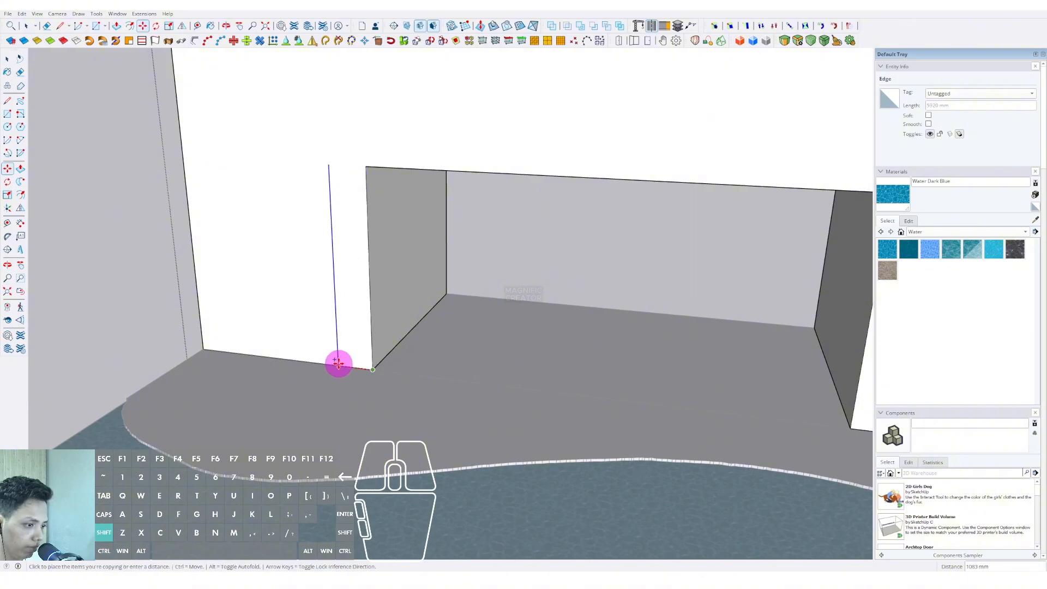
pyautogui.click(270, 353)
pyautogui.press('space')
# Draw a line from the copied edge's upper end to the opening's upper-left corner to enclose the strip
pyautogui.press('l')
pyautogui.click(256, 161)
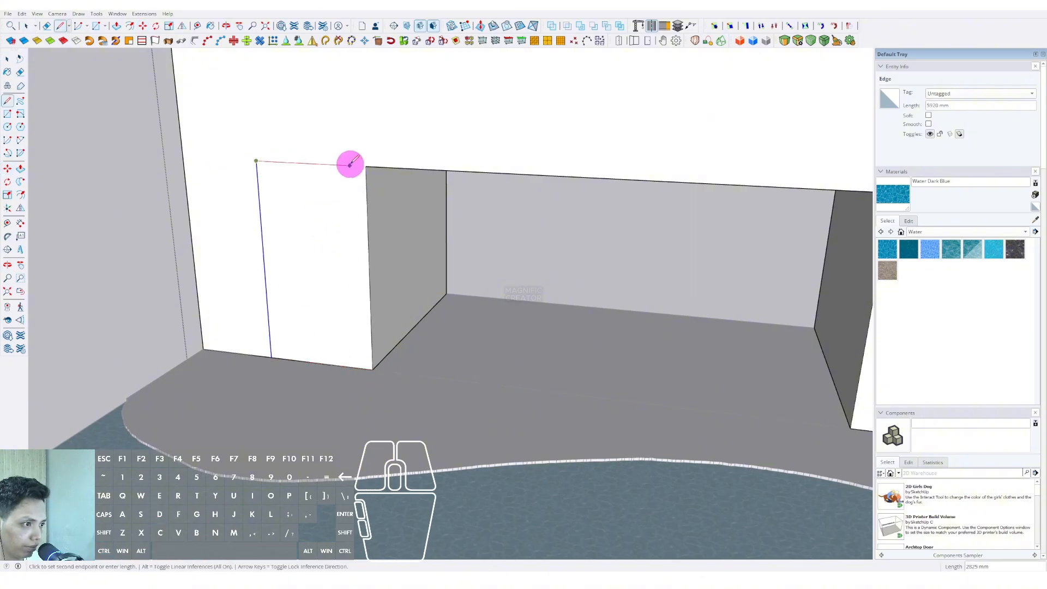
pyautogui.click(364, 166)
pyautogui.press('space')
# Divide the enclosed strip beside the opening into three equal vertical panels with a divided edge copy
pyautogui.moveTo(362, 245); pyautogui.dragTo(329, 340, button='middle')
pyautogui.click(327, 316)
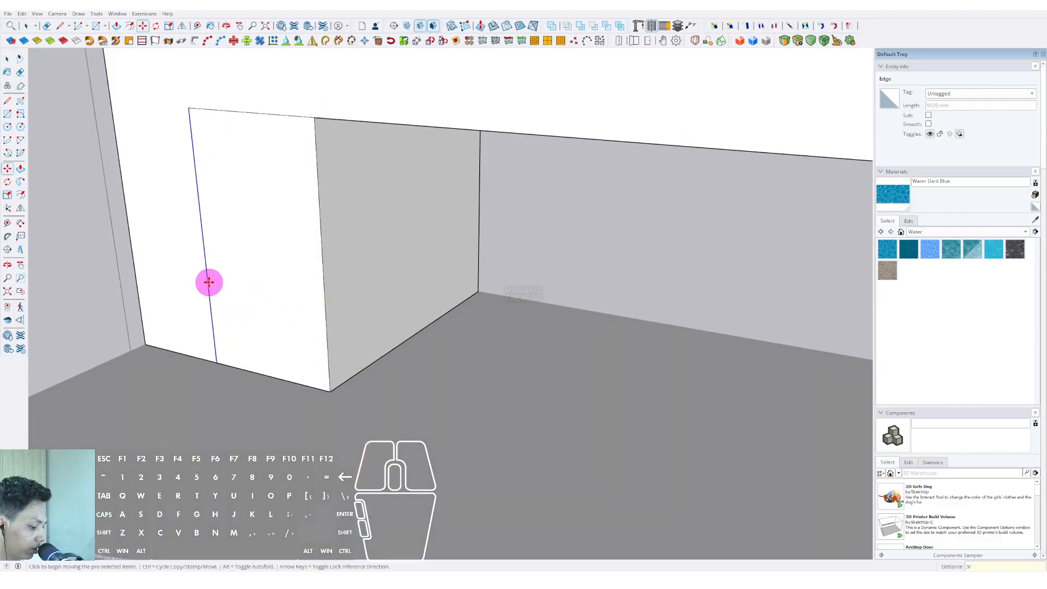
pyautogui.press('space')
pyautogui.click(532, 402)
# Push the three front panels back about 121 mm each so they sit recessed in the wall
pyautogui.scroll(4, 250, 322)
pyautogui.press('v')
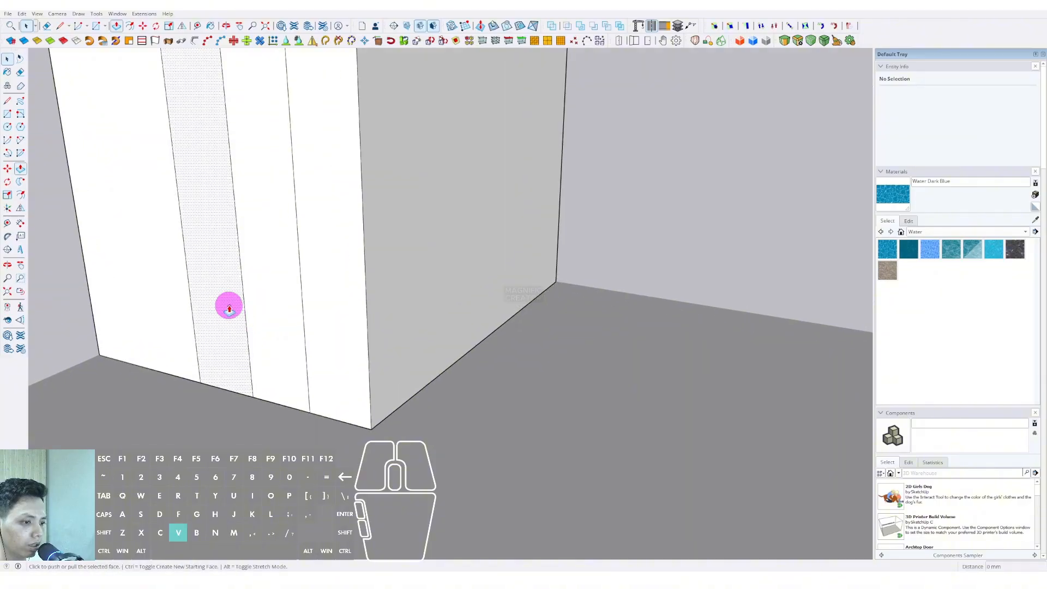
pyautogui.click(229, 305)
pyautogui.click(235, 304)
pyautogui.click(247, 302)
pyautogui.click(243, 293)
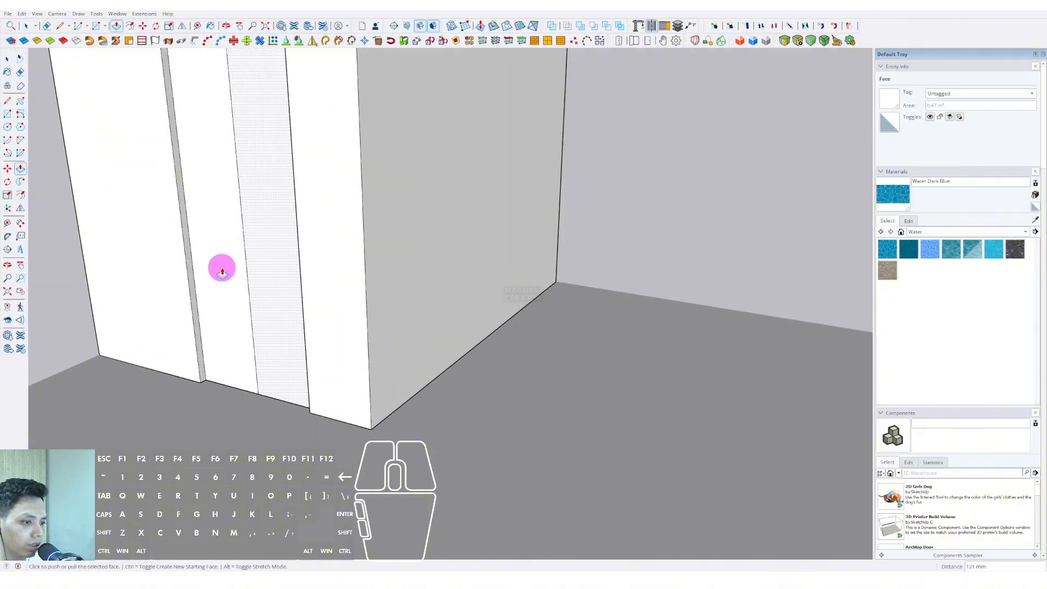
pyautogui.press('space')
pyautogui.press('v')
pyautogui.click(305, 282)
pyautogui.click(282, 270)
pyautogui.press('space')
pyautogui.scroll(-2, 360, 330)
# Copy the corner's vertical edge inward along the opening's left side wall and slightly recess the face it encloses
pyautogui.click(367, 338)
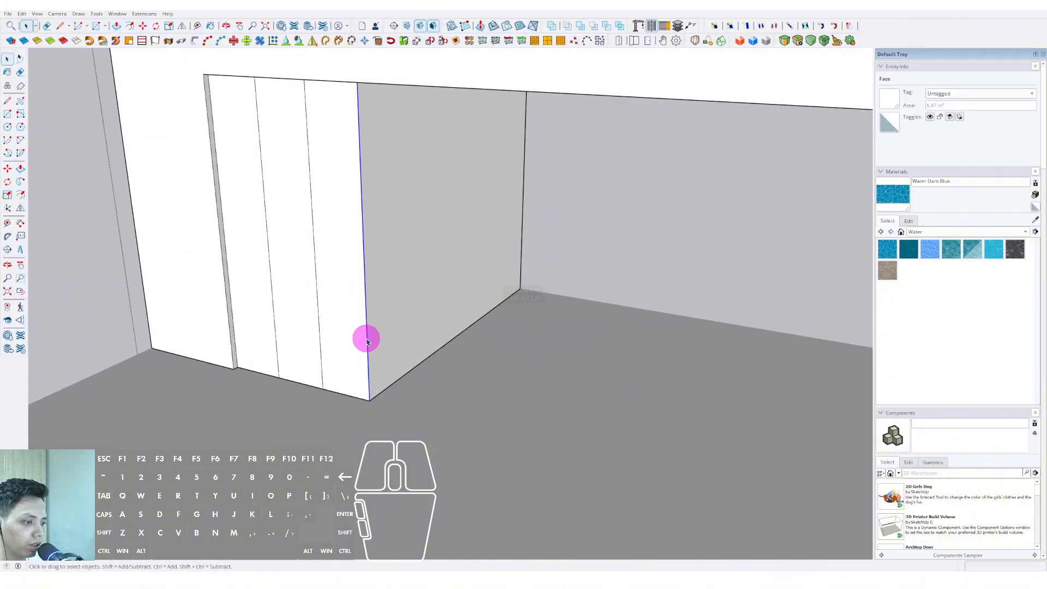
pyautogui.moveTo(367, 339); pyautogui.dragTo(324, 336, button='middle')
pyautogui.press('m')
pyautogui.click(315, 356)
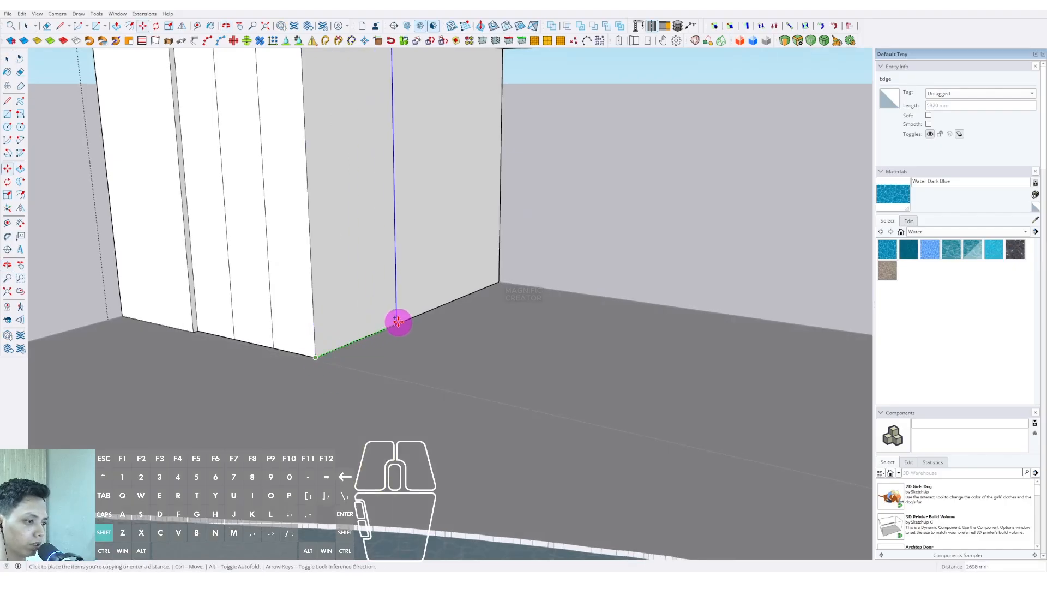
pyautogui.keyDown('shift'); pyautogui.click(417, 313); pyautogui.keyUp('shift')
pyautogui.press('space')
pyautogui.press('v')
pyautogui.click(381, 283)
pyautogui.press('space')
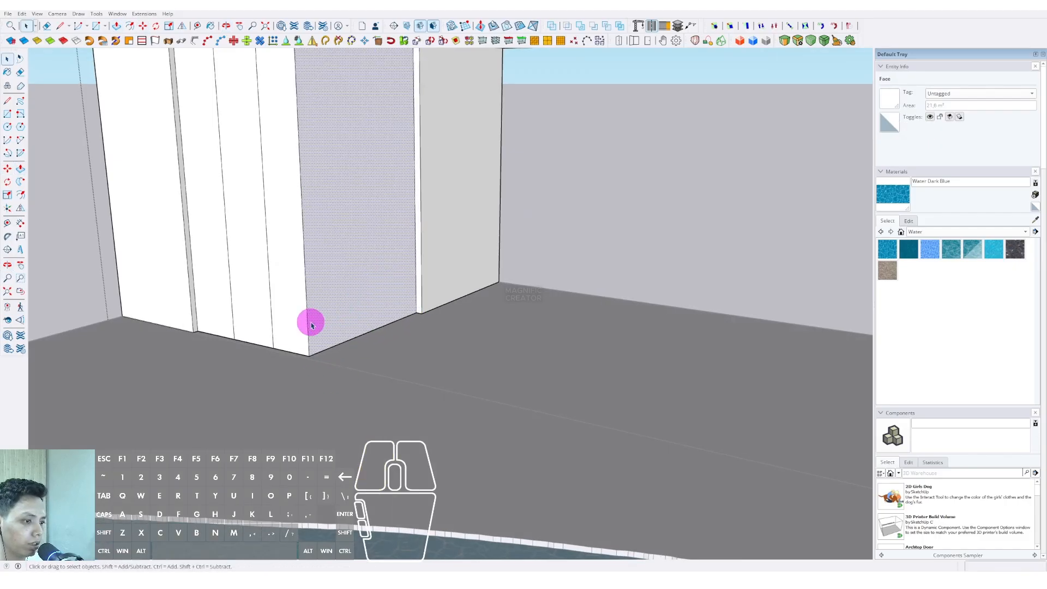
# Divide the recessed face on the left side wall into three equal vertical panels with an edge copy
pyautogui.click(307, 321)
pyautogui.moveTo(308, 322); pyautogui.dragTo(315, 355, button='middle')
pyautogui.scroll(2, 317, 354)
pyautogui.press('m')
pyautogui.press('ctrl')
pyautogui.click(306, 396)
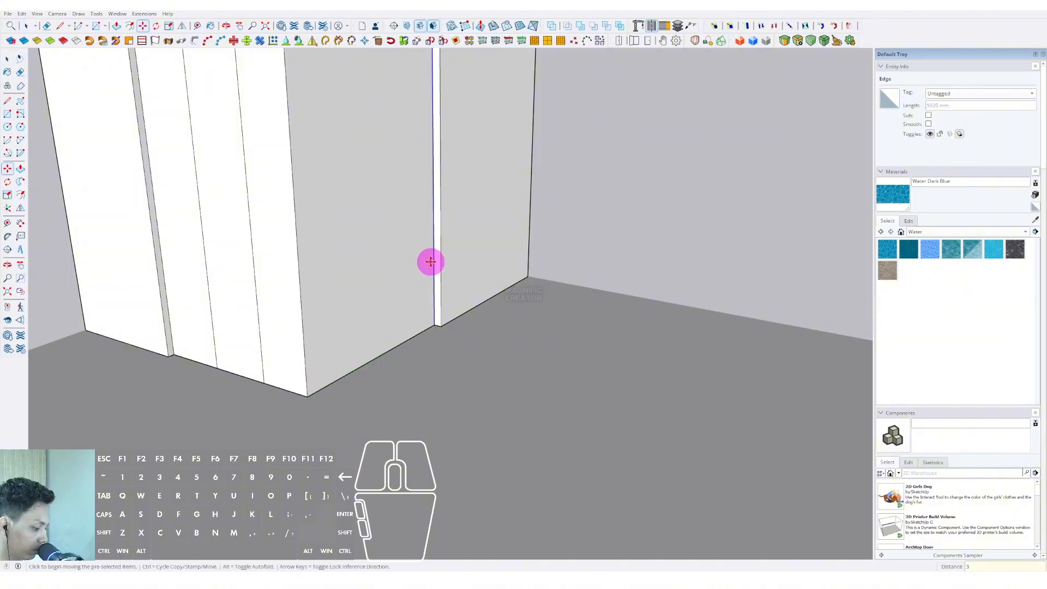
pyautogui.moveTo(431, 266); pyautogui.dragTo(470, 283, button='middle')
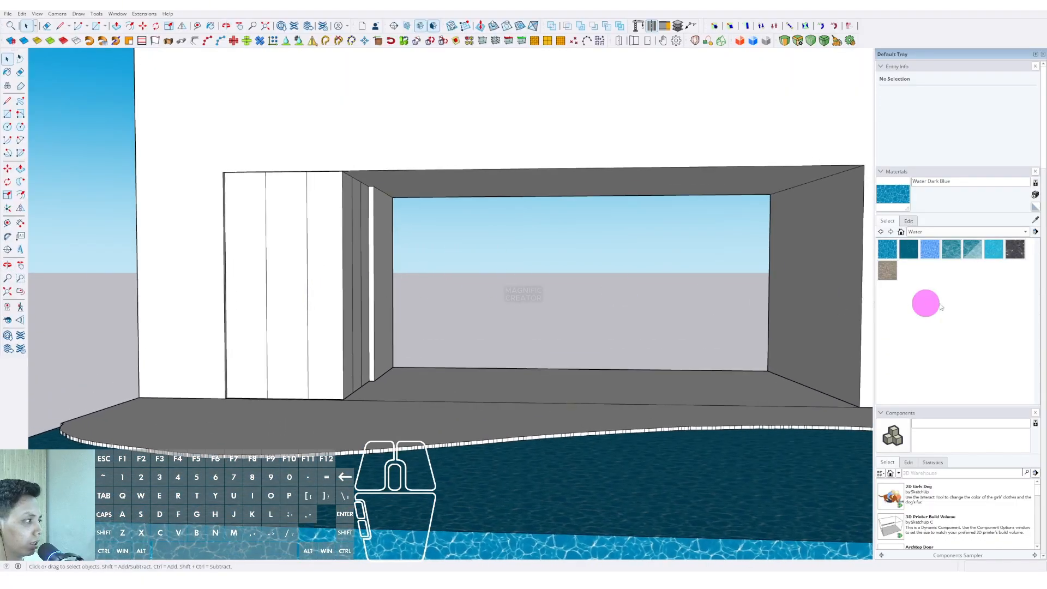
# Paint the three front and three side panels at the left corner with Translucent Glass Blue from Glass and Mirrors
pyautogui.click(1027, 234)
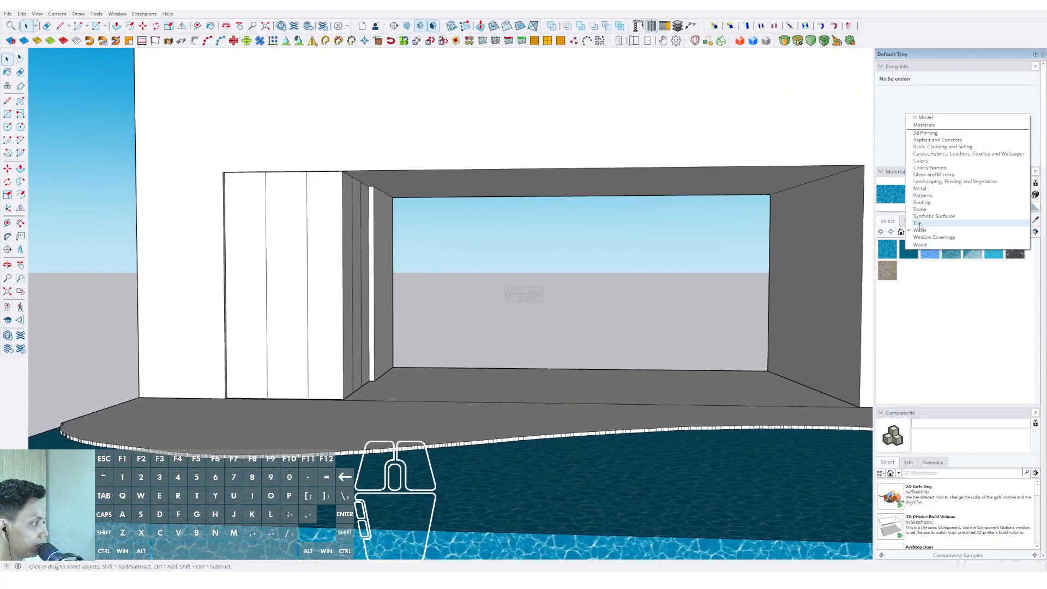
pyautogui.click(929, 175)
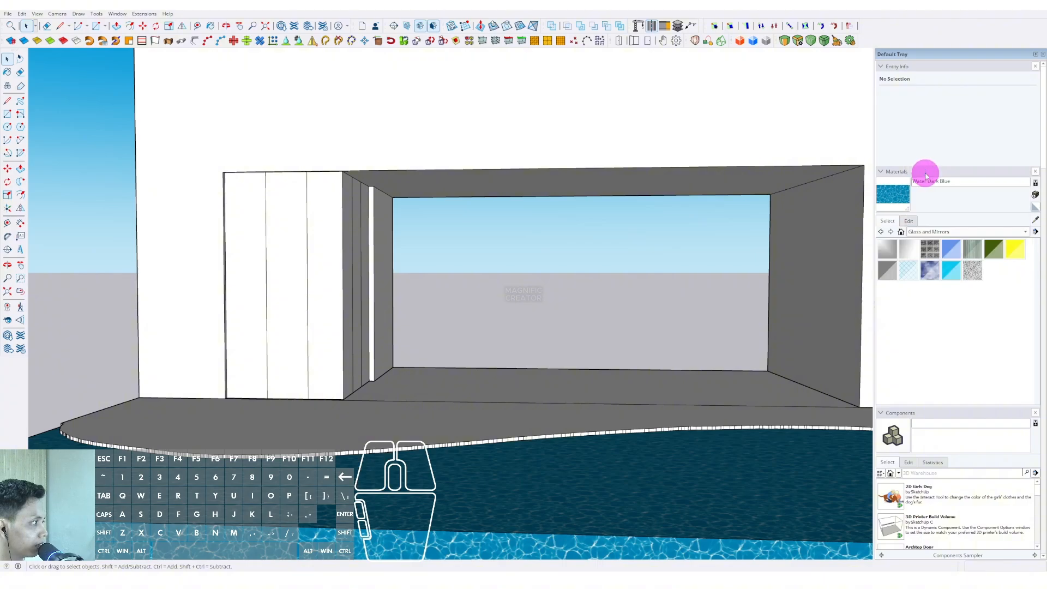
pyautogui.click(951, 249)
pyautogui.scroll(5, 273, 279)
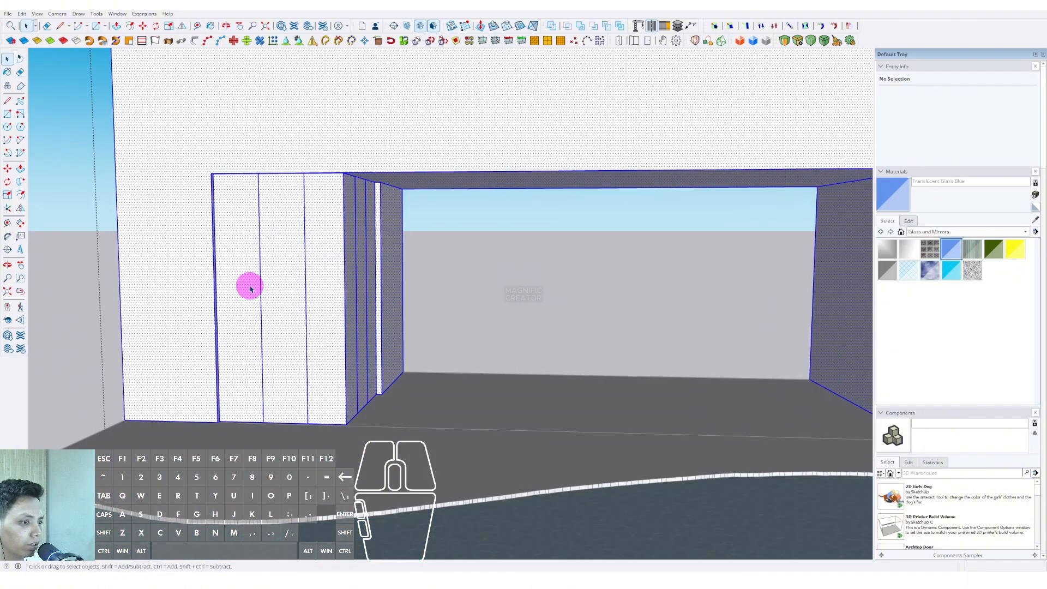
pyautogui.click(306, 269)
pyautogui.click(337, 265)
pyautogui.moveTo(358, 259); pyautogui.dragTo(309, 235, button='middle')
pyautogui.click(309, 235)
pyautogui.click(331, 236)
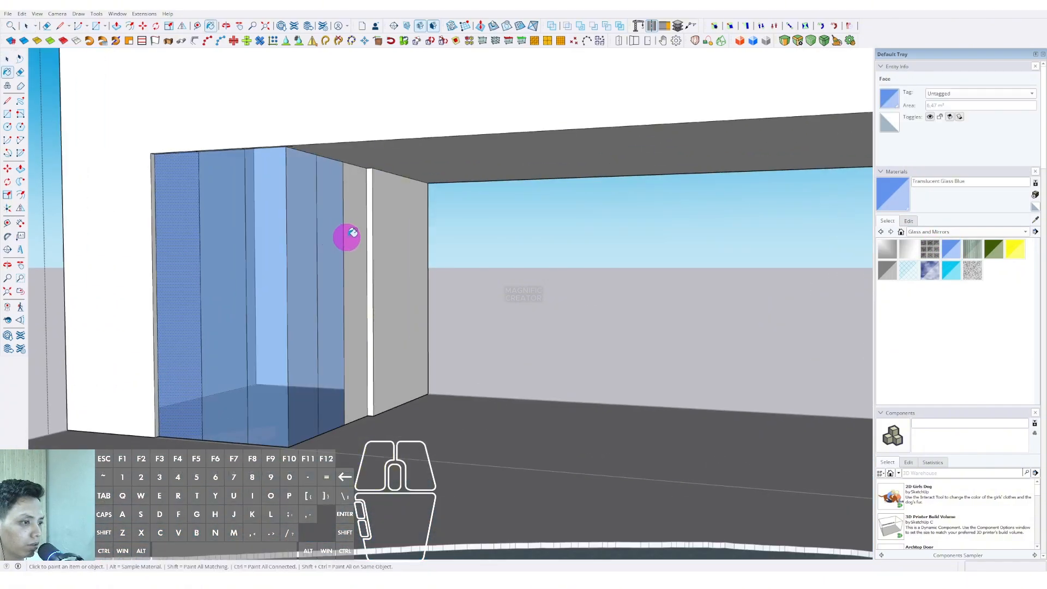
pyautogui.click(354, 235)
pyautogui.press('space')
# Copy the opening's right vertical edge outward along the front wall
pyautogui.scroll(-2, 422, 252)
pyautogui.moveTo(428, 254); pyautogui.dragTo(583, 294, button='middle')
pyautogui.hotkey('ctrl', 'a')
pyautogui.press('l')
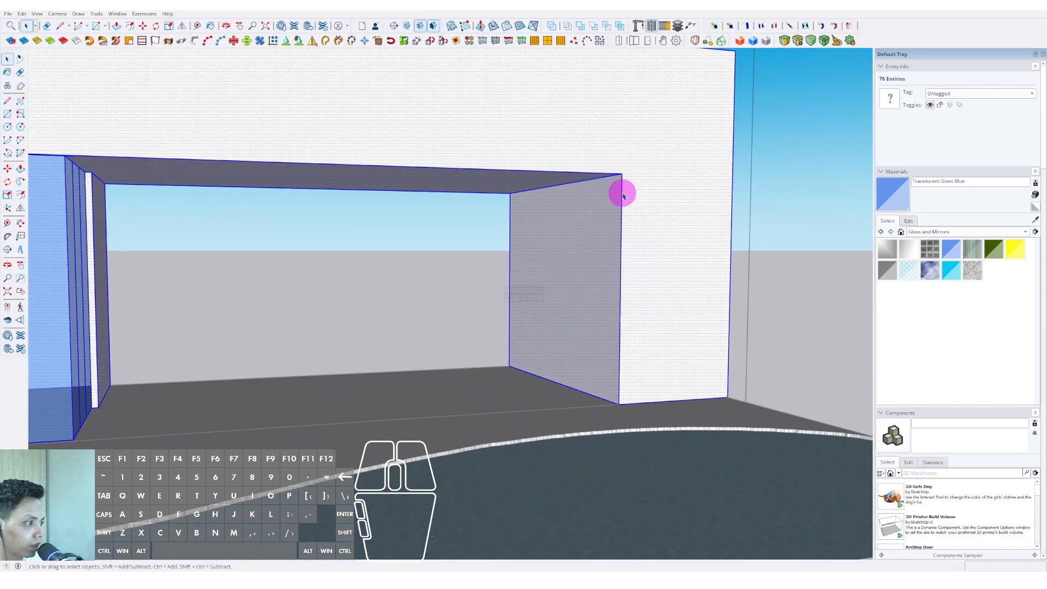
pyautogui.moveTo(623, 195); pyautogui.dragTo(570, 261, button='middle')
pyautogui.click(573, 273)
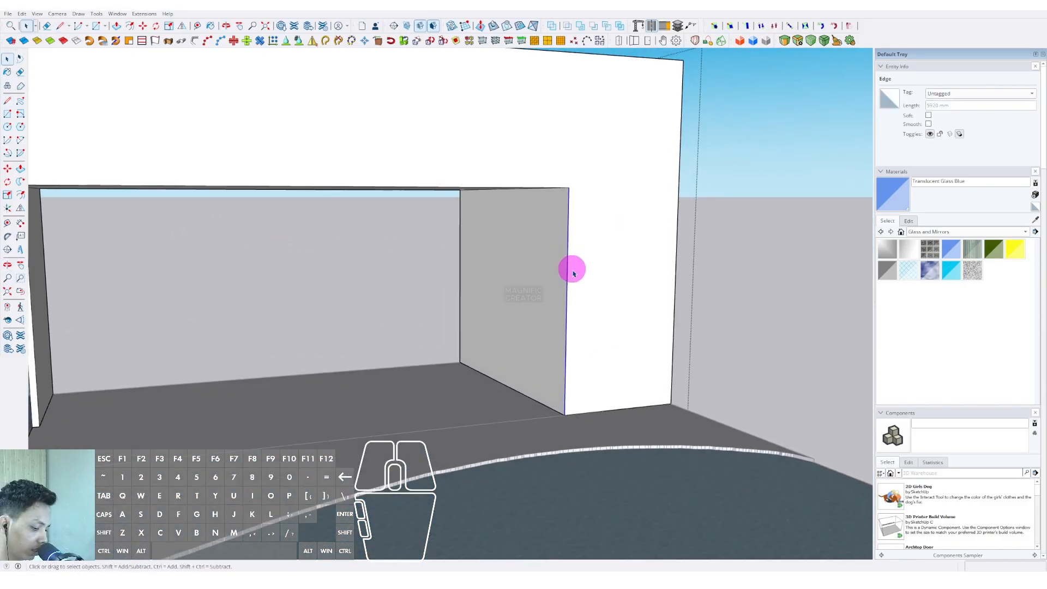
pyautogui.click(565, 412)
pyautogui.click(624, 407)
# Join the upper ends of the opening's right edge and its copy with a line, and push the enclosed face back
pyautogui.press('l')
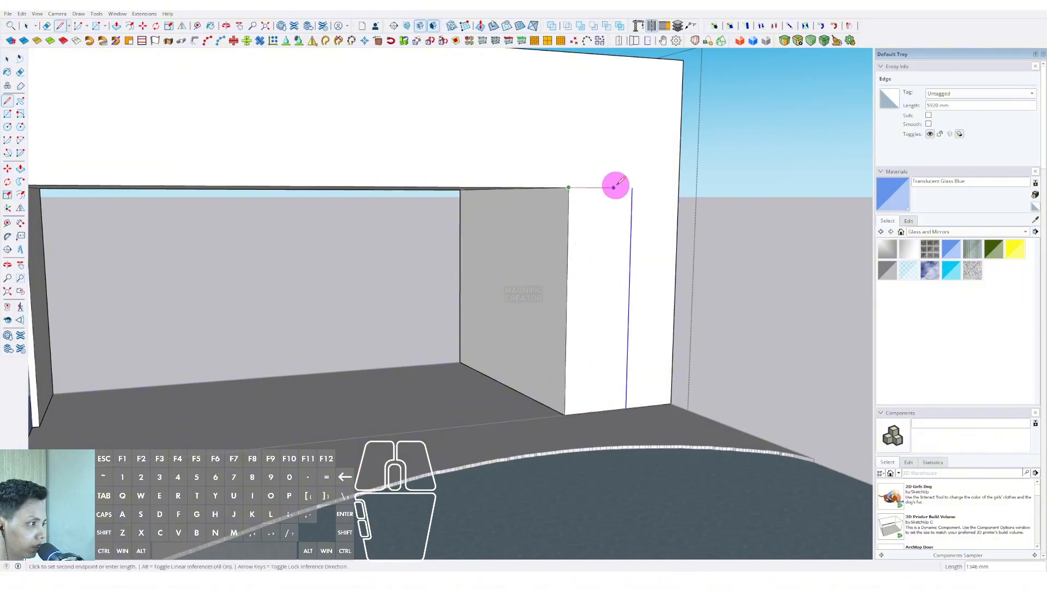
pyautogui.moveTo(635, 187); pyautogui.dragTo(573, 265, button='middle')
pyautogui.press('space')
pyautogui.click(613, 220)
pyautogui.press('p')
pyautogui.click(621, 207)
# Copy the right corner's vertical edge about 3450 mm inward along the opening's right side wall
pyautogui.click(579, 228)
pyautogui.press('m')
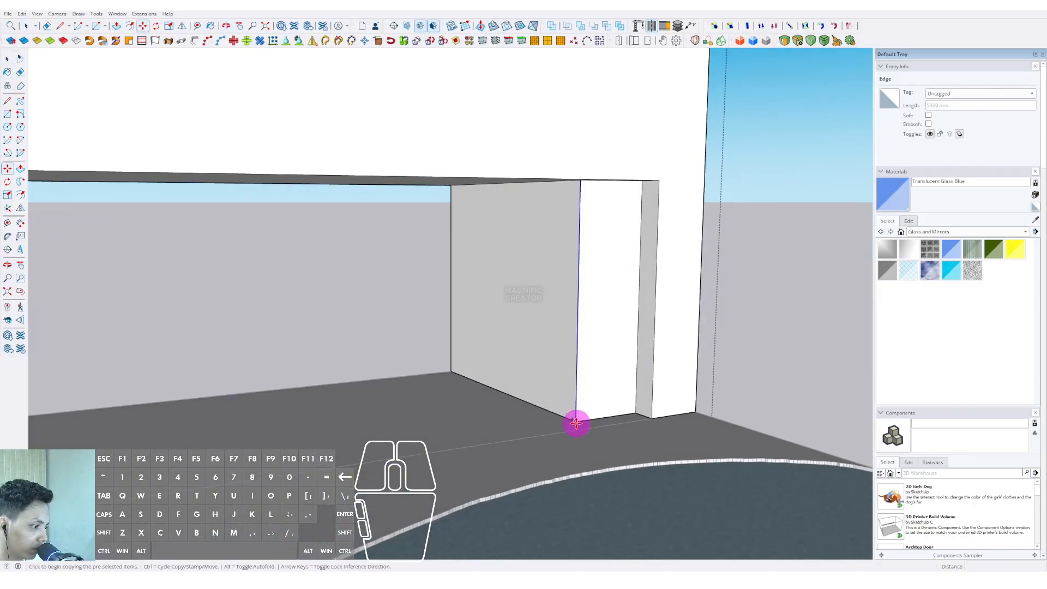
pyautogui.press('space')
pyautogui.scroll(2, 524, 383)
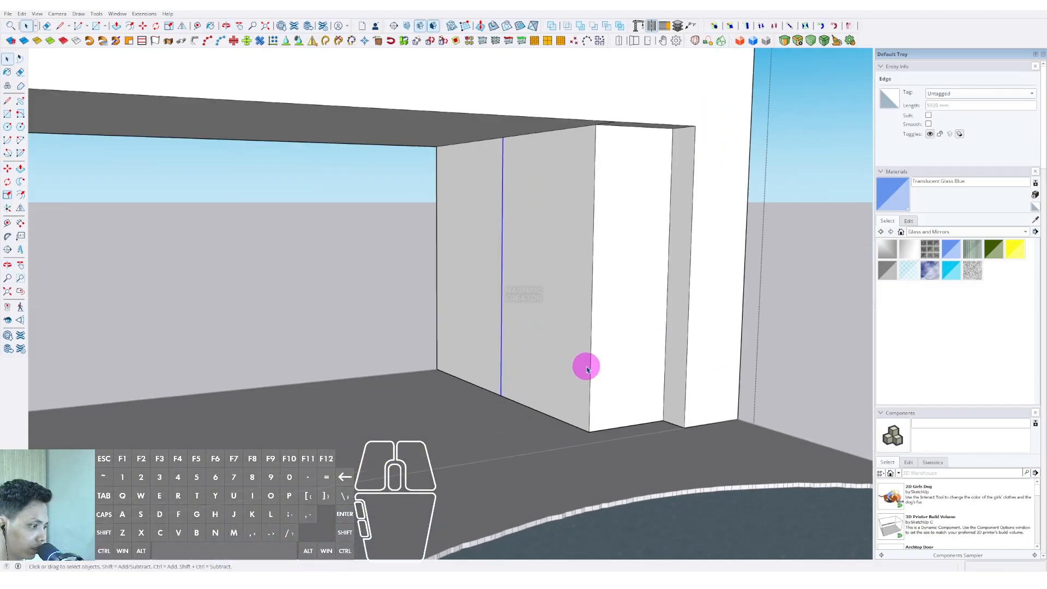
# Divide the front portion of the right side wall into two equal vertical panels with an edge copy
pyautogui.click(568, 339)
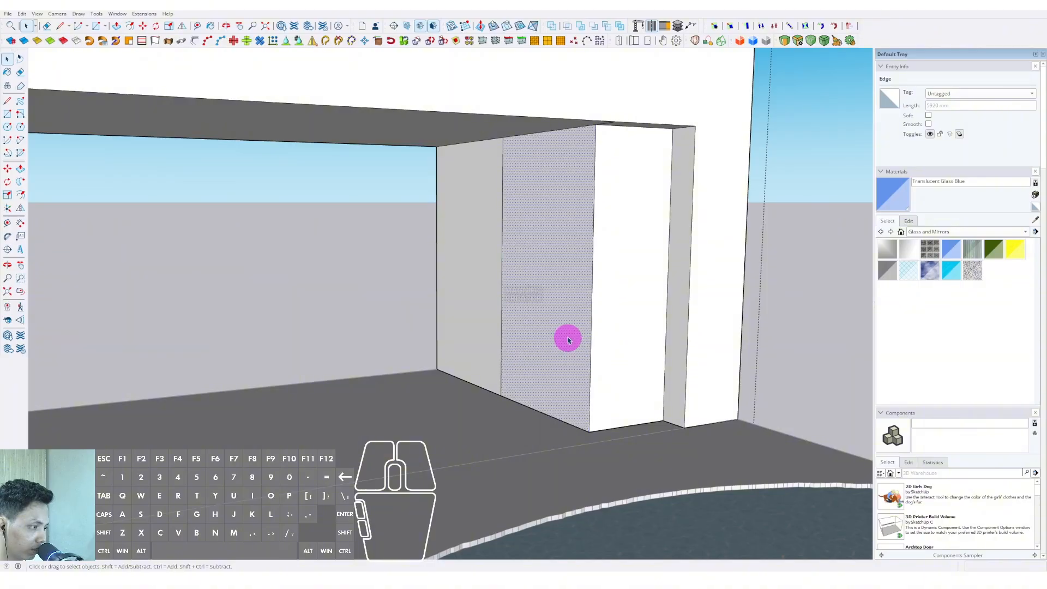
pyautogui.click(589, 285)
pyautogui.scroll(2, 582, 369)
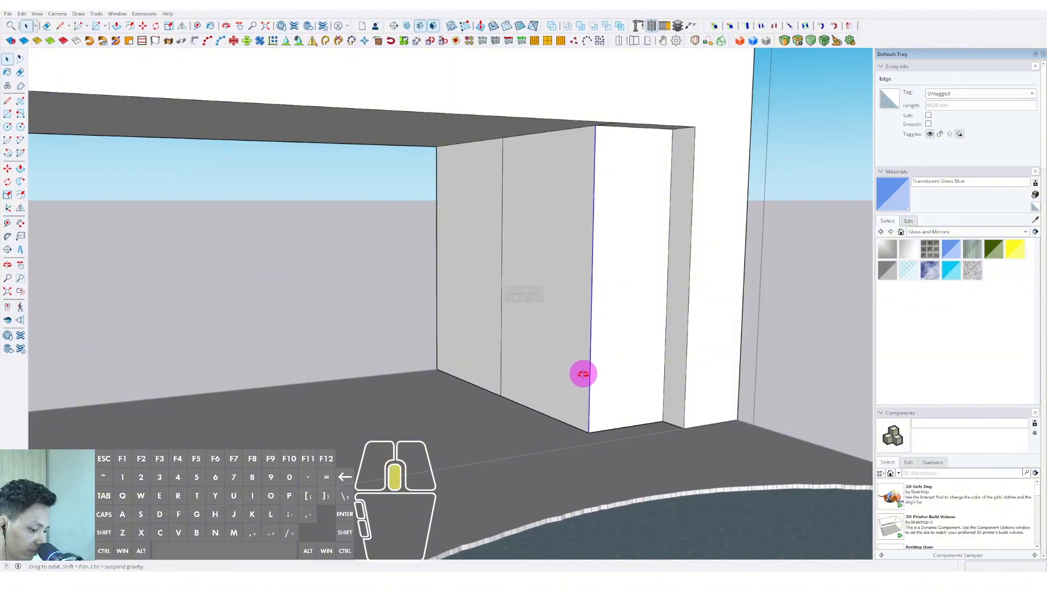
pyautogui.press('m')
pyautogui.click(587, 464)
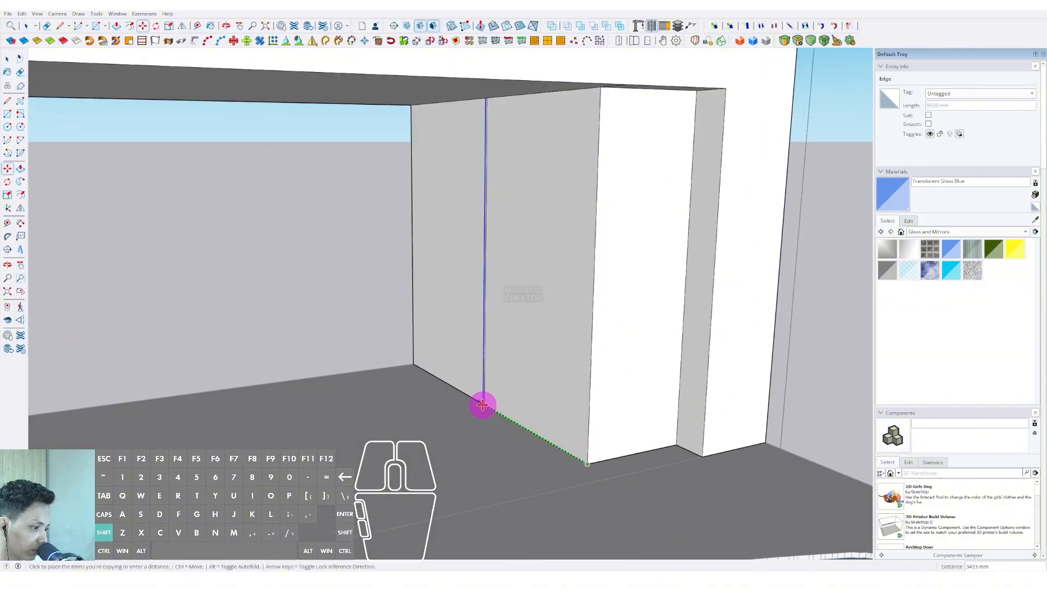
pyautogui.press('Return')
pyautogui.press('space')
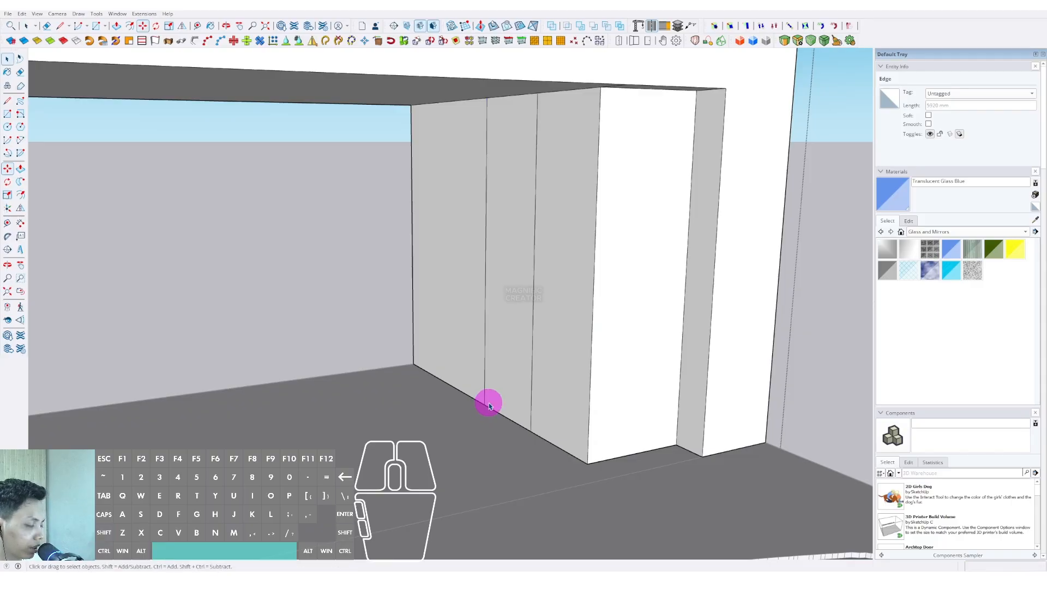
# Copy the right corner's vertical edge to the middle of the recessed front face, splitting it into two panels
pyautogui.click(590, 422)
pyautogui.moveTo(590, 422); pyautogui.dragTo(561, 437, button='middle')
pyautogui.press('m')
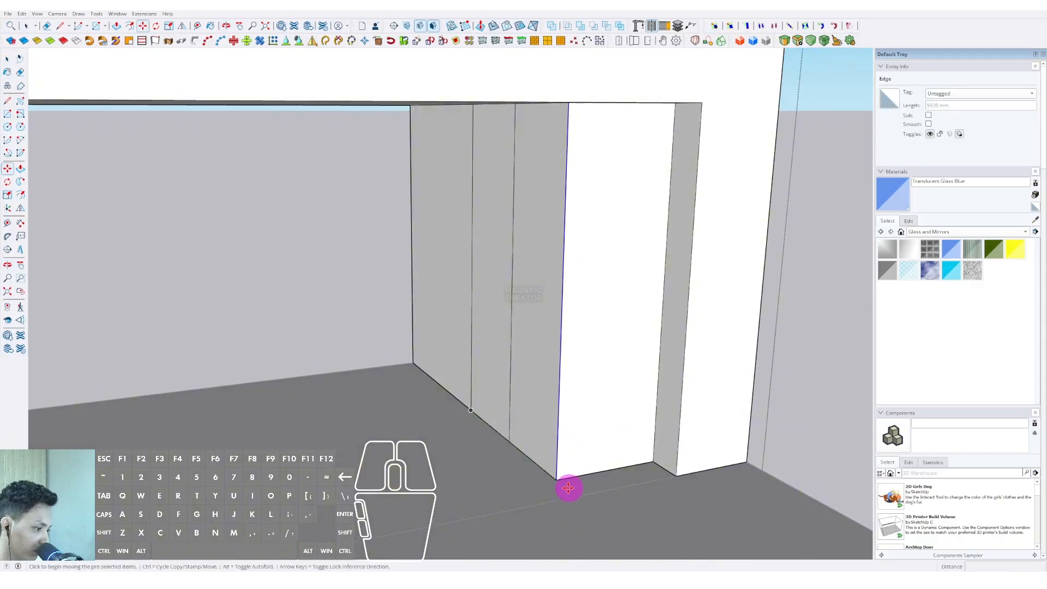
pyautogui.click(608, 470)
pyautogui.press('space')
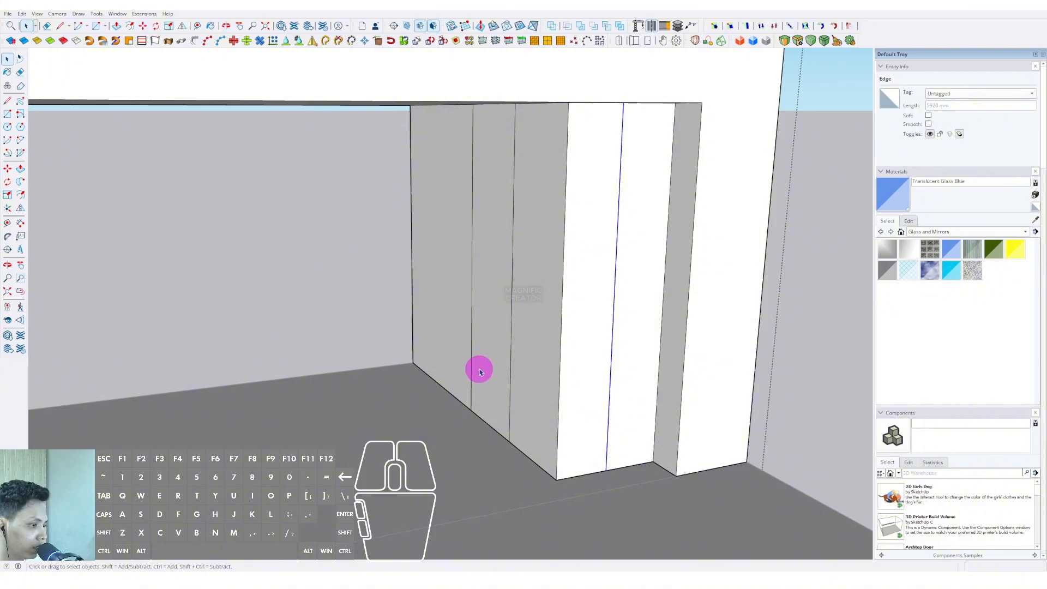
# Pull the rear portion of the right side wall slightly out into the opening
pyautogui.press('v')
pyautogui.moveTo(461, 334); pyautogui.dragTo(456, 333)
pyautogui.press('space')
# Paint the two side and two front panels at the right corner with Translucent Glass Blue and exit the group
pyautogui.click(893, 194)
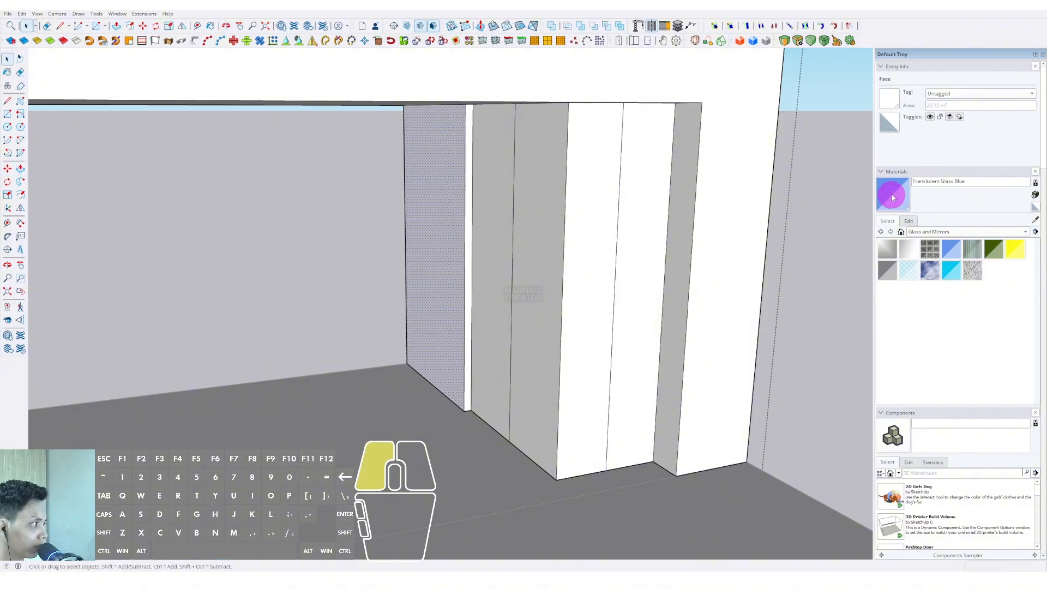
pyautogui.click(498, 268)
pyautogui.click(541, 272)
pyautogui.click(601, 259)
pyautogui.click(639, 251)
pyautogui.press('space')
pyautogui.scroll(-5, 631, 262)
pyautogui.click(744, 224)
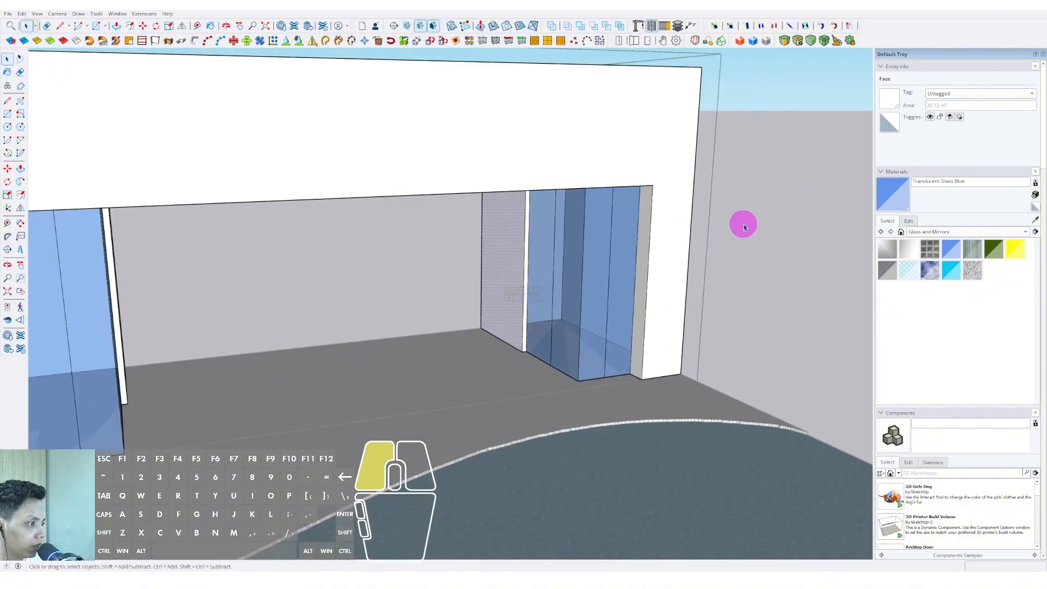
# Enter the building group and draw a thin rectangle along the upper edge of the front opening, spanning its full width
pyautogui.scroll(-3, 555, 301)
pyautogui.moveTo(557, 303); pyautogui.dragTo(562, 272, button='middle')
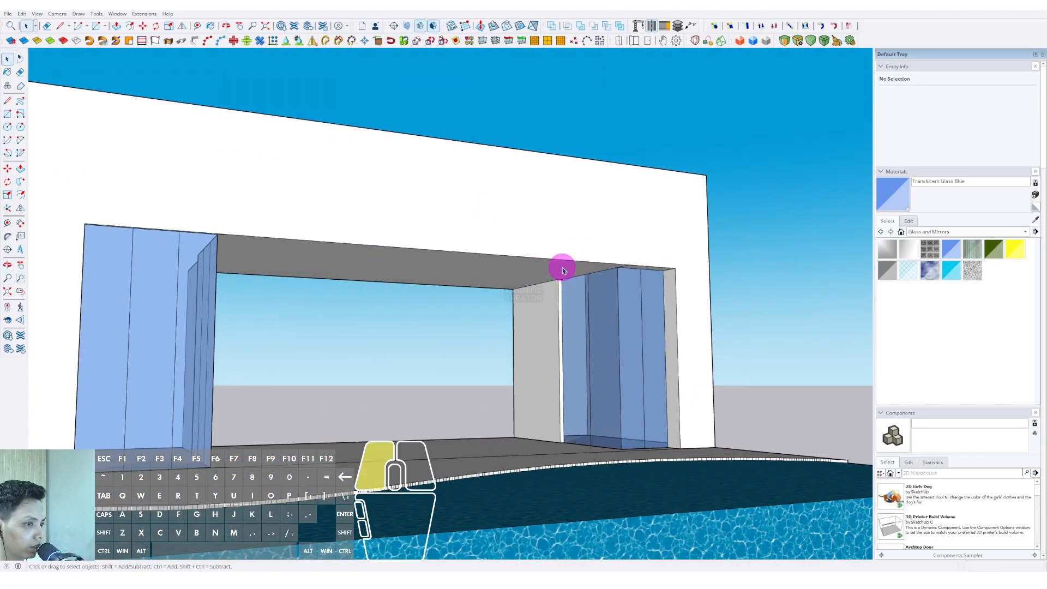
pyautogui.tripleClick(562, 271)
pyautogui.click(676, 268)
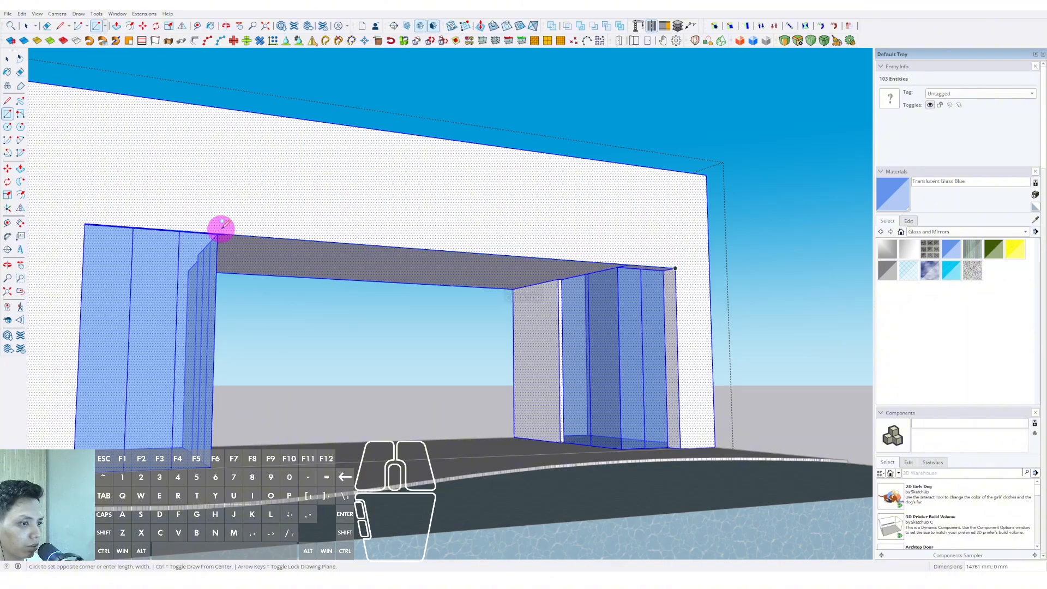
pyautogui.click(677, 255)
# Pull the thin strip above the opening forward about 2621 mm to form a canopy, and exit the group
pyautogui.press('p')
pyautogui.click(615, 250)
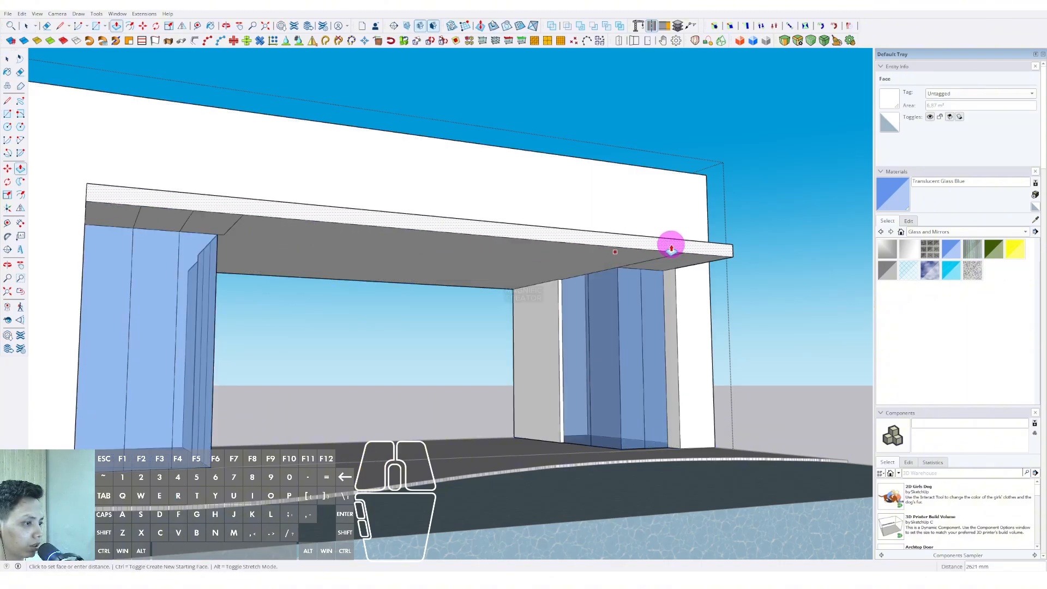
pyautogui.scroll(-2, 656, 245)
pyautogui.moveTo(649, 247); pyautogui.dragTo(558, 299, button='middle')
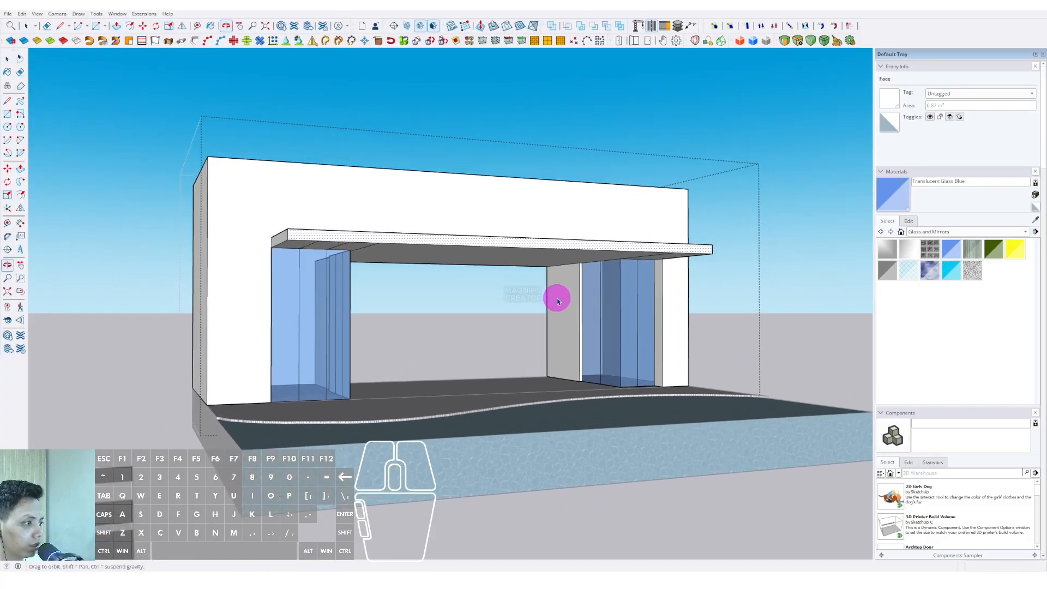
pyautogui.click(779, 214)
pyautogui.moveTo(704, 239); pyautogui.dragTo(643, 257, button='middle')
# Paint the building's walls with grey Color M04 from the Colors materials, leaving the canopy's edge faces white, and exit the group
pyautogui.click(1026, 232)
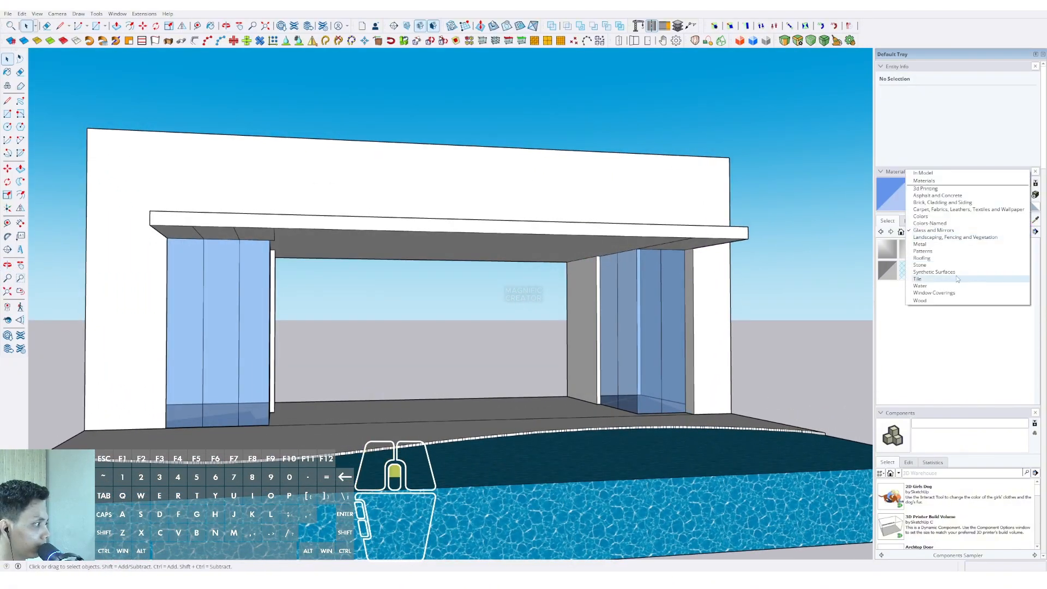
pyautogui.click(920, 217)
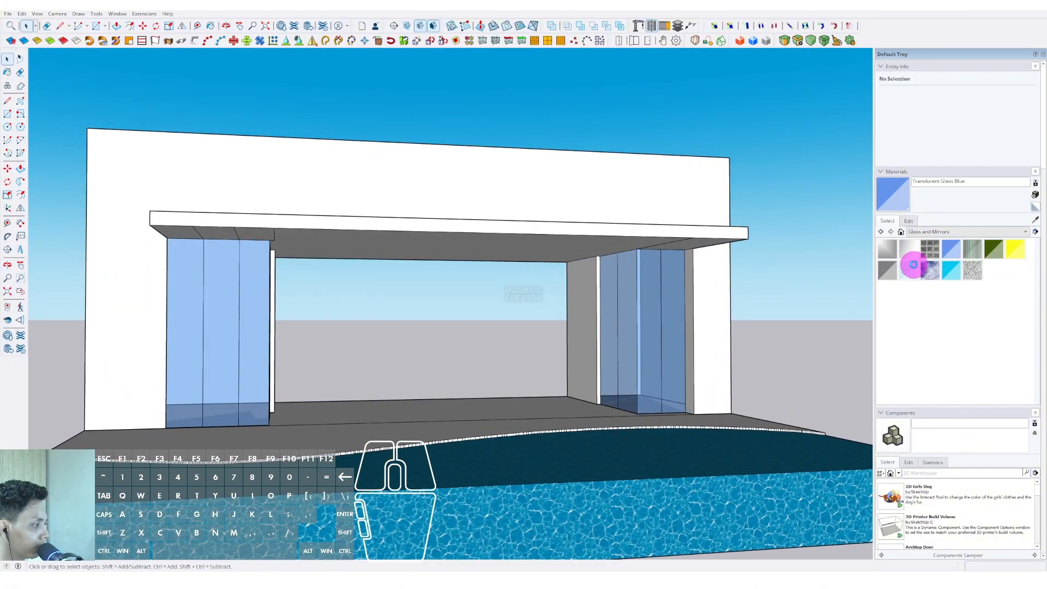
pyautogui.scroll(-6, 923, 288)
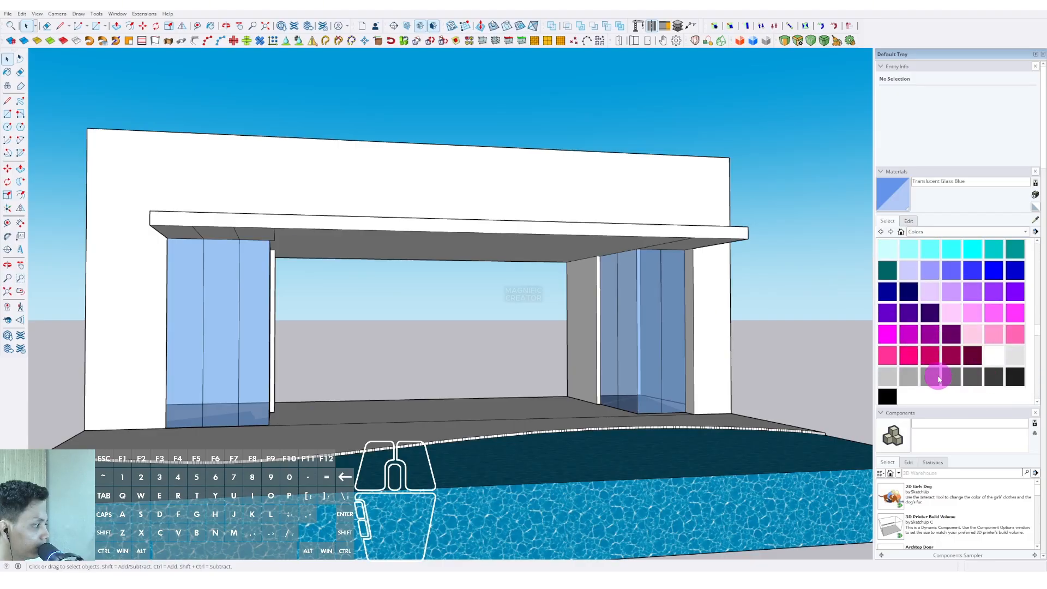
pyautogui.click(939, 379)
pyautogui.scroll(-2, 509, 213)
pyautogui.moveTo(507, 198); pyautogui.dragTo(878, 213, button='middle')
pyautogui.press('space')
pyautogui.click(529, 207)
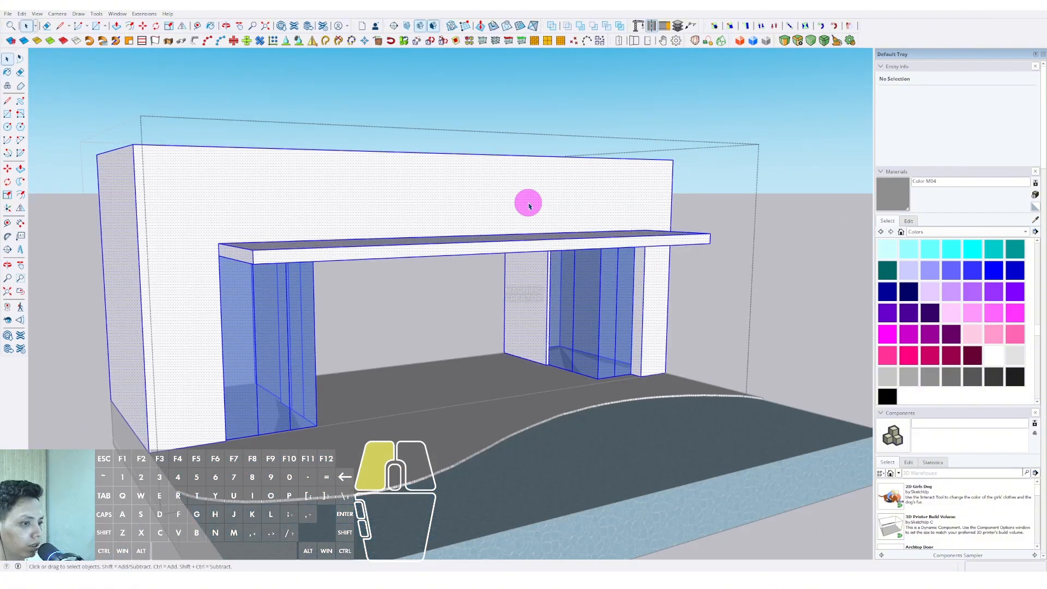
pyautogui.scroll(-1, 343, 242)
pyautogui.click(220, 255)
pyautogui.press('b')
pyautogui.click(218, 255)
pyautogui.click(161, 247)
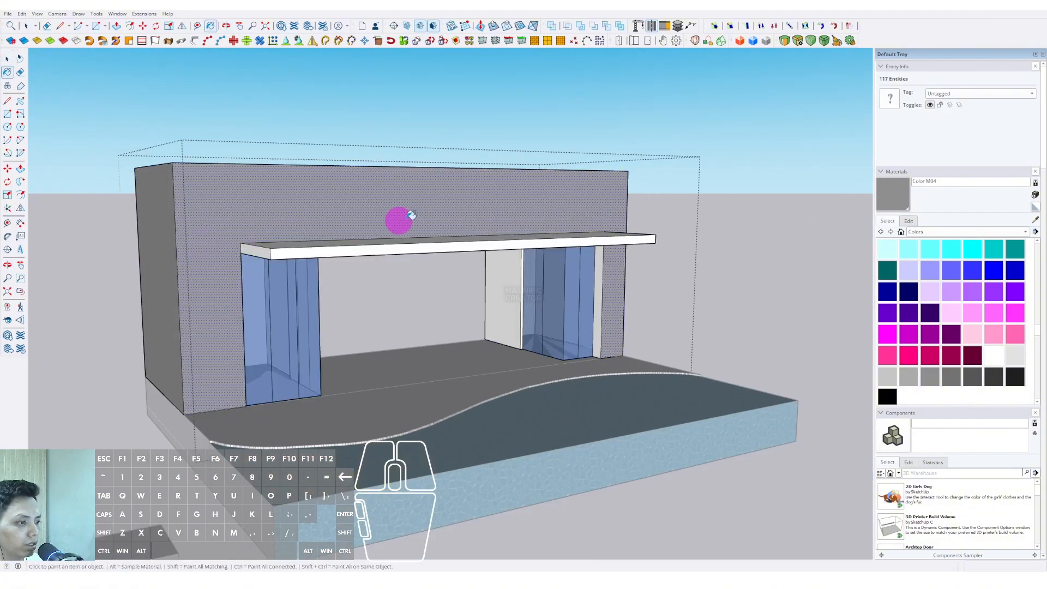
pyautogui.moveTo(428, 211)
pyautogui.mouseDown(button='middle')
pyautogui.moveTo(394, 187)
pyautogui.moveTo(554, 300)
pyautogui.moveTo(334, 303)
pyautogui.mouseUp(button='middle')
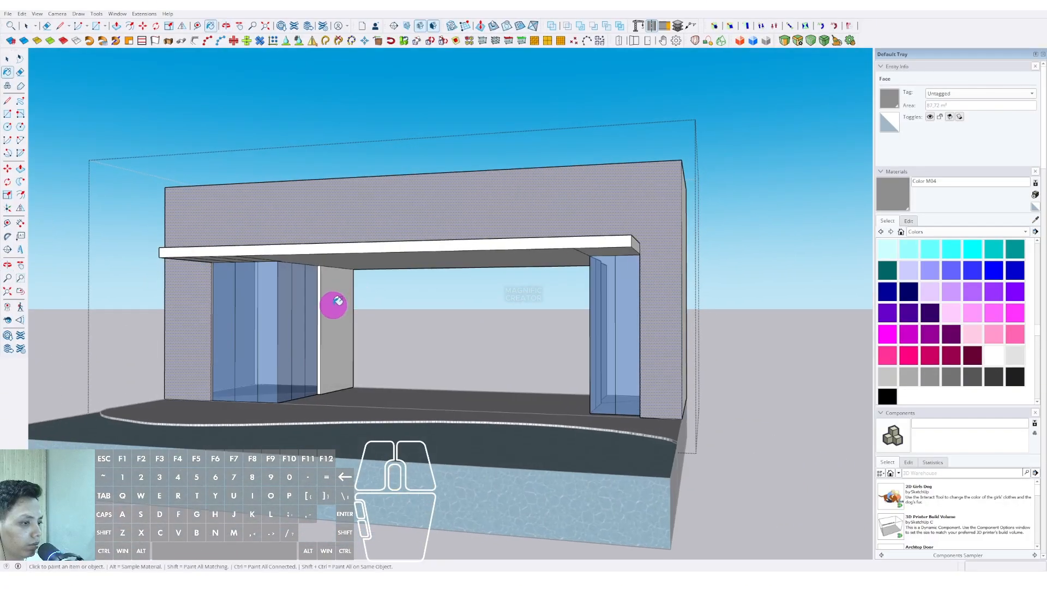
pyautogui.press('space')
pyautogui.click(771, 251)
# Sample the dark brown wood Material11 from the row of material sample blocks beside the building
pyautogui.scroll(-1, 392, 327)
pyautogui.moveTo(381, 327); pyautogui.dragTo(357, 423, button='middle')
pyautogui.scroll(-5, 300, 367)
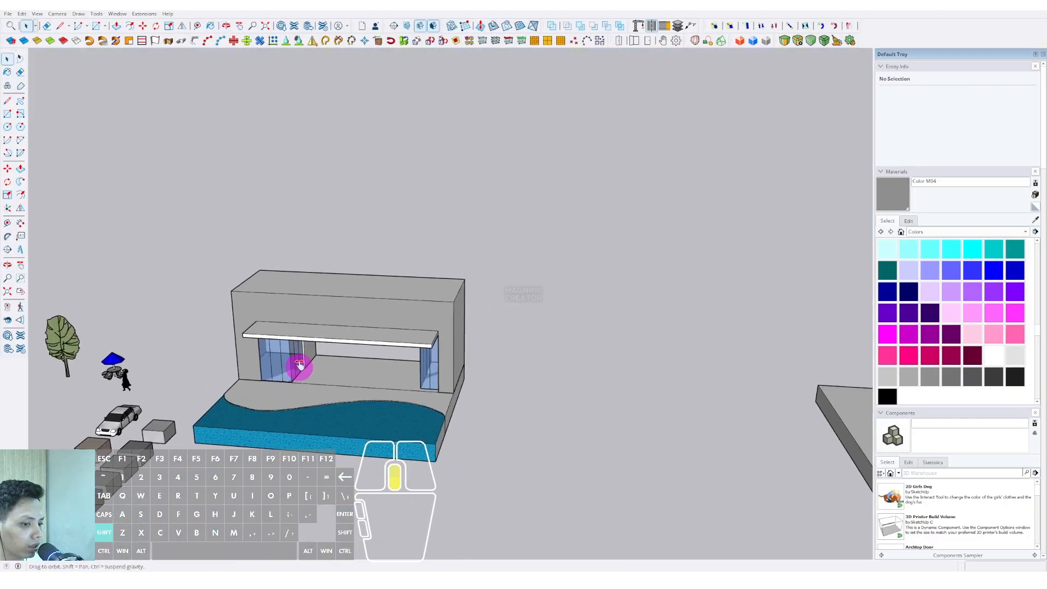
pyautogui.keyDown('shift'); pyautogui.moveTo(299, 367); pyautogui.dragTo(472, 312, button='middle'); pyautogui.keyUp('shift')
pyautogui.scroll(2, 423, 338)
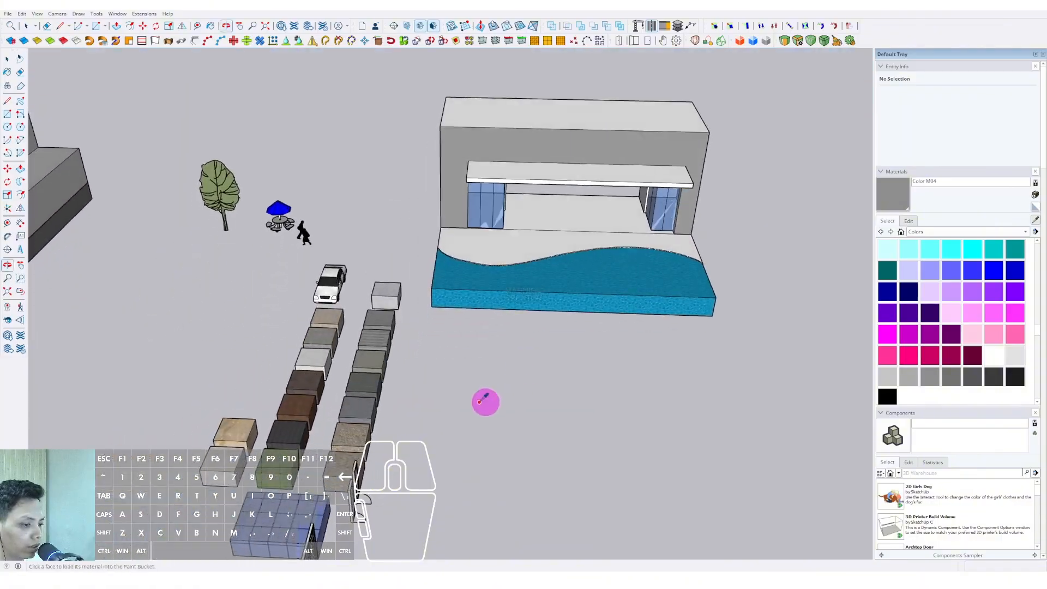
pyautogui.scroll(3, 311, 392)
pyautogui.keyDown('alt'); pyautogui.click(311, 393); pyautogui.keyUp('alt')
pyautogui.press('space')
# Enter the deck and pool group and paint the deck's surface and curved edge with Material11
pyautogui.moveTo(519, 265); pyautogui.dragTo(279, 244, button='middle')
pyautogui.click(463, 279)
pyautogui.doubleClick(432, 283)
pyautogui.click(280, 244)
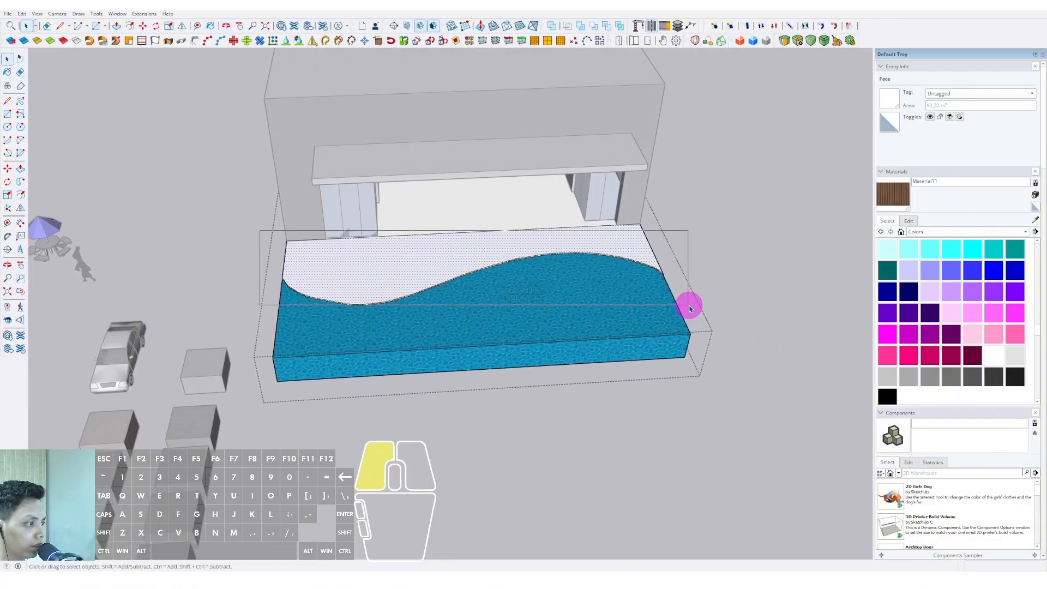
pyautogui.moveTo(690, 309); pyautogui.dragTo(432, 264, button='middle')
pyautogui.click(433, 264)
pyautogui.moveTo(683, 304); pyautogui.dragTo(682, 299)
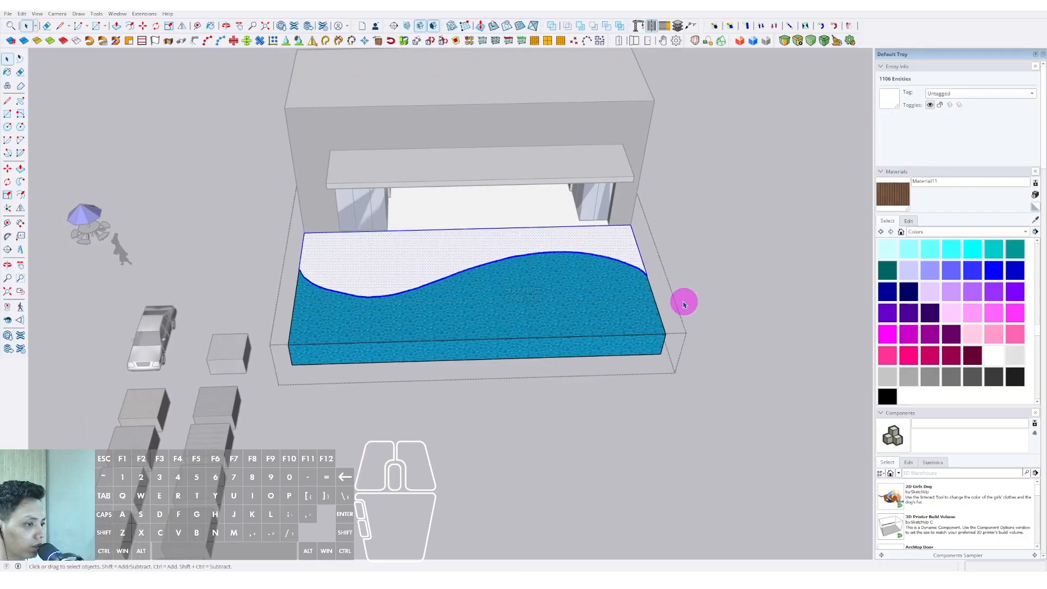
pyautogui.scroll(3, 412, 274)
pyautogui.click(394, 251)
pyautogui.scroll(-2, 394, 251)
pyautogui.moveTo(393, 251); pyautogui.dragTo(463, 161, button='middle')
pyautogui.press('space')
pyautogui.click(754, 189)
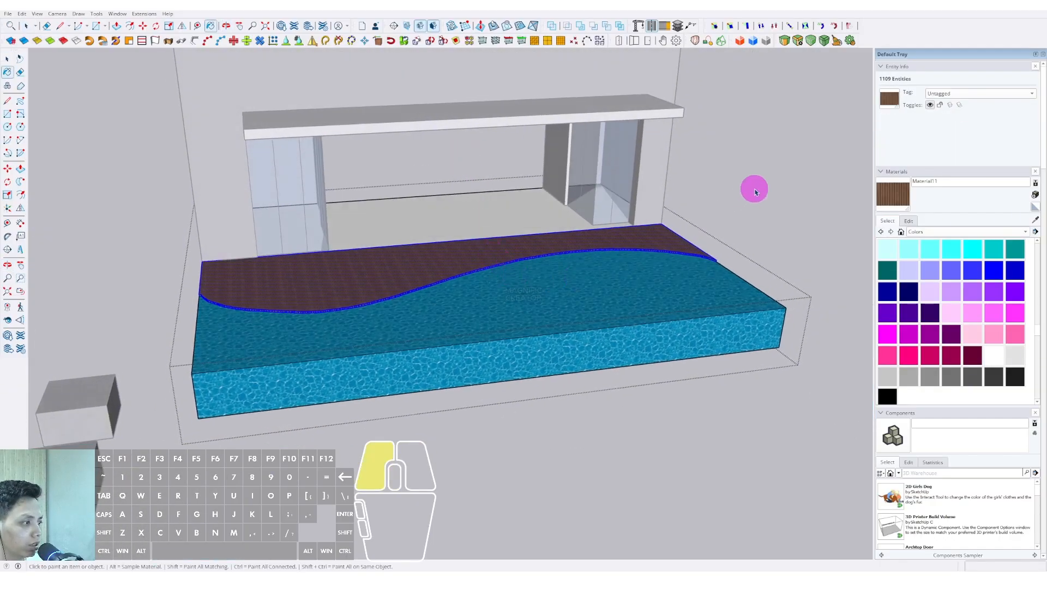
# Paint the interior floor behind the deck with the same wood Material11
pyautogui.scroll(-2, 535, 278)
pyautogui.moveTo(534, 278); pyautogui.dragTo(457, 285, button='middle')
pyautogui.scroll(2, 423, 332)
pyautogui.click(433, 335)
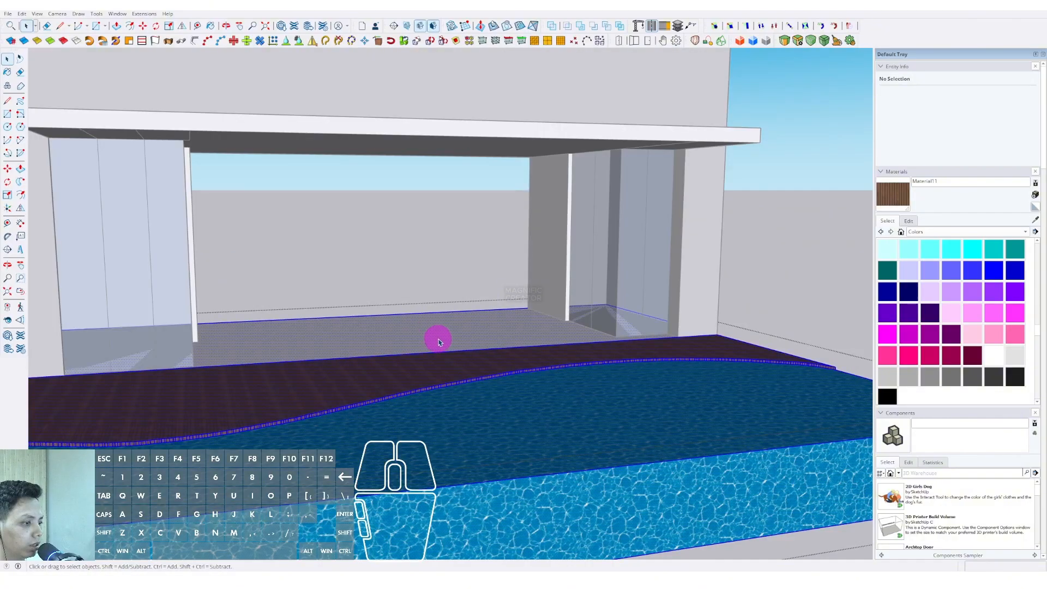
pyautogui.scroll(-1, 461, 270)
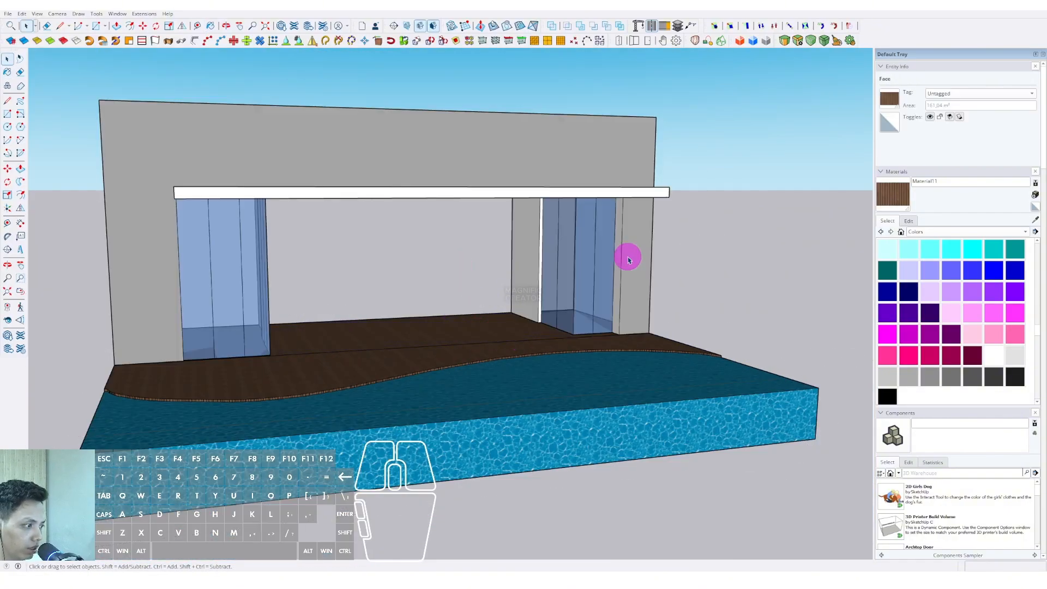
pyautogui.tripleClick(625, 262)
pyautogui.moveTo(624, 266); pyautogui.dragTo(584, 350, button='middle')
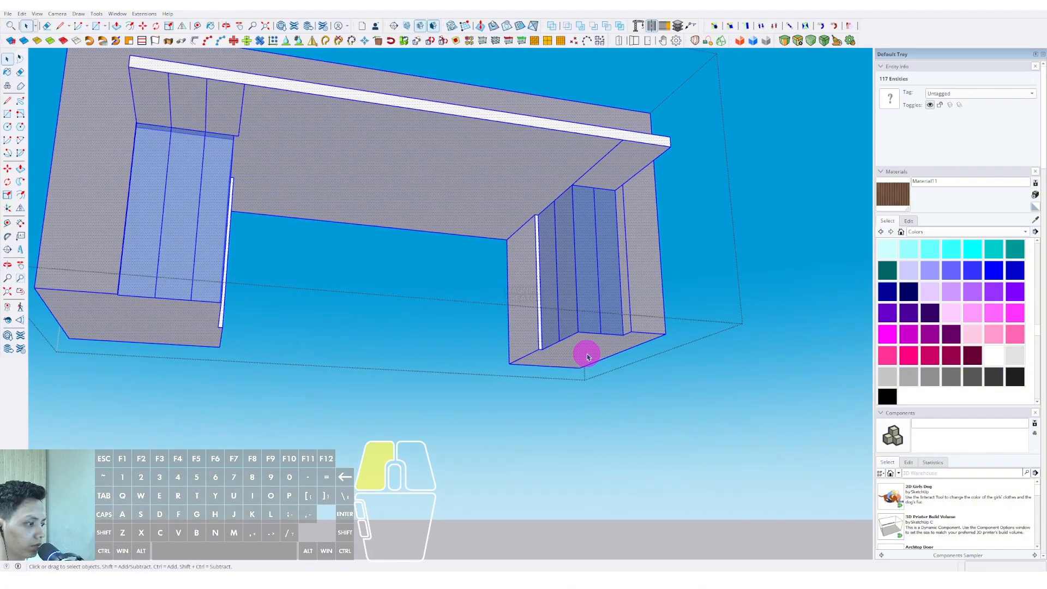
pyautogui.click(371, 349)
pyautogui.moveTo(166, 332); pyautogui.dragTo(489, 289, button='middle')
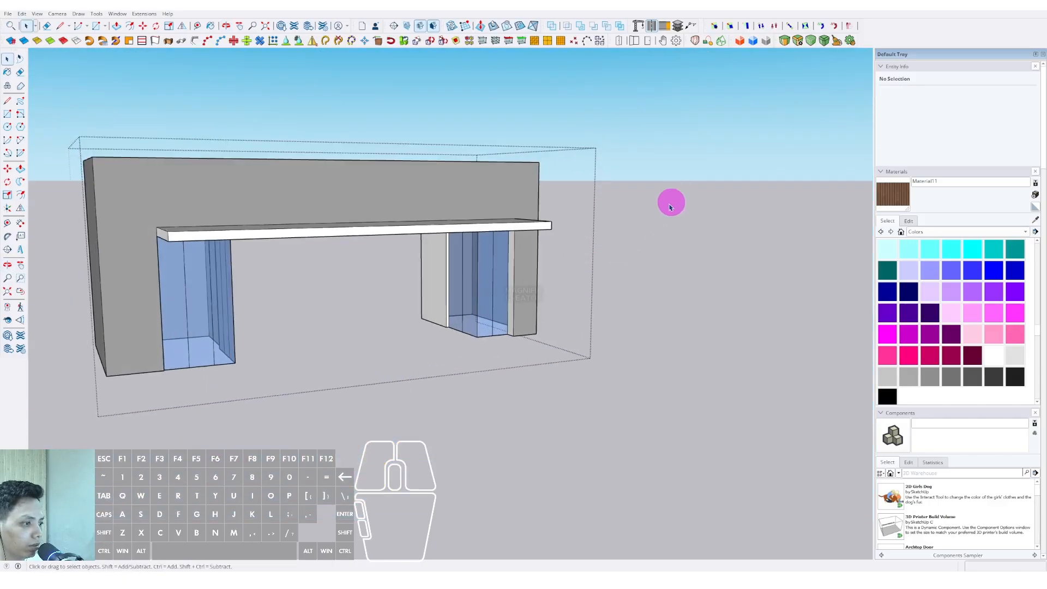
# Draw a rectangle about 21577 by 985 mm on the ground along the pool's front base and extrude it into a thin slab
pyautogui.moveTo(671, 208); pyautogui.dragTo(578, 231, button='middle')
pyautogui.moveTo(472, 346); pyautogui.dragTo(398, 214, button='middle')
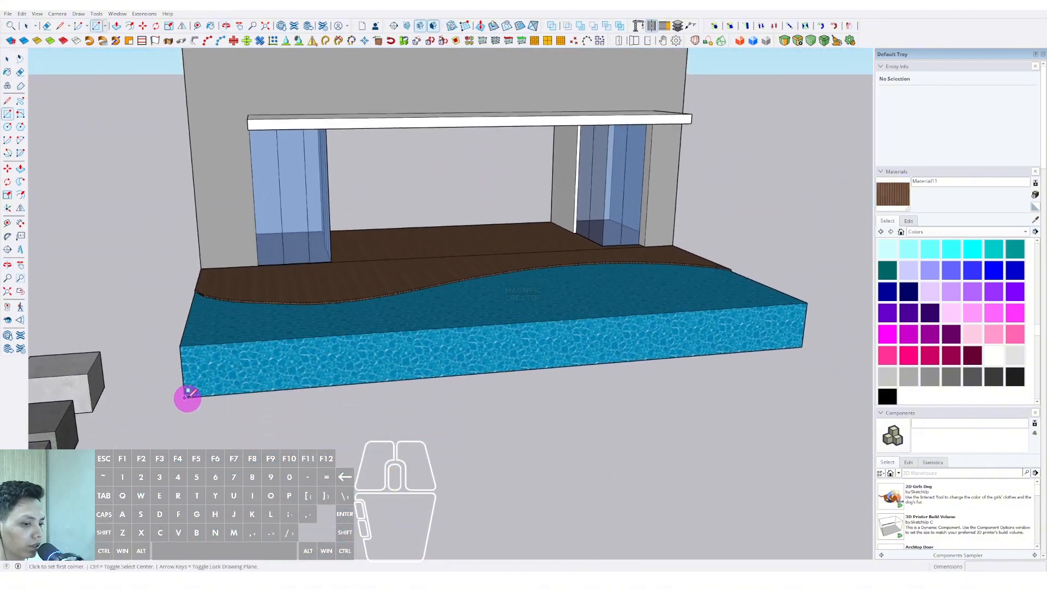
pyautogui.click(815, 354)
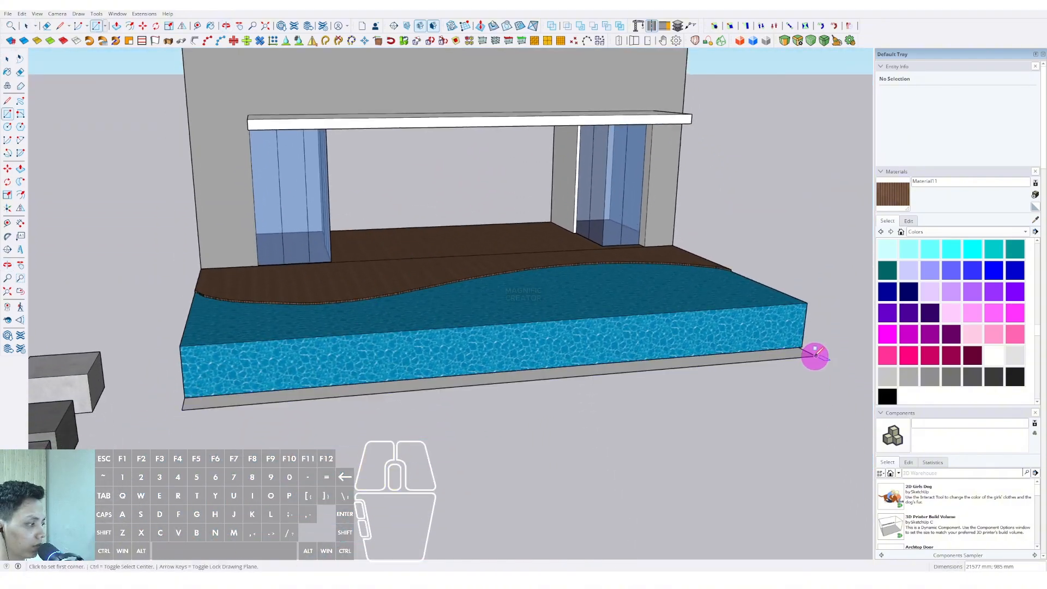
pyautogui.press('space')
pyautogui.scroll(3, 797, 355)
pyautogui.moveTo(794, 351); pyautogui.dragTo(801, 330)
pyautogui.press('space')
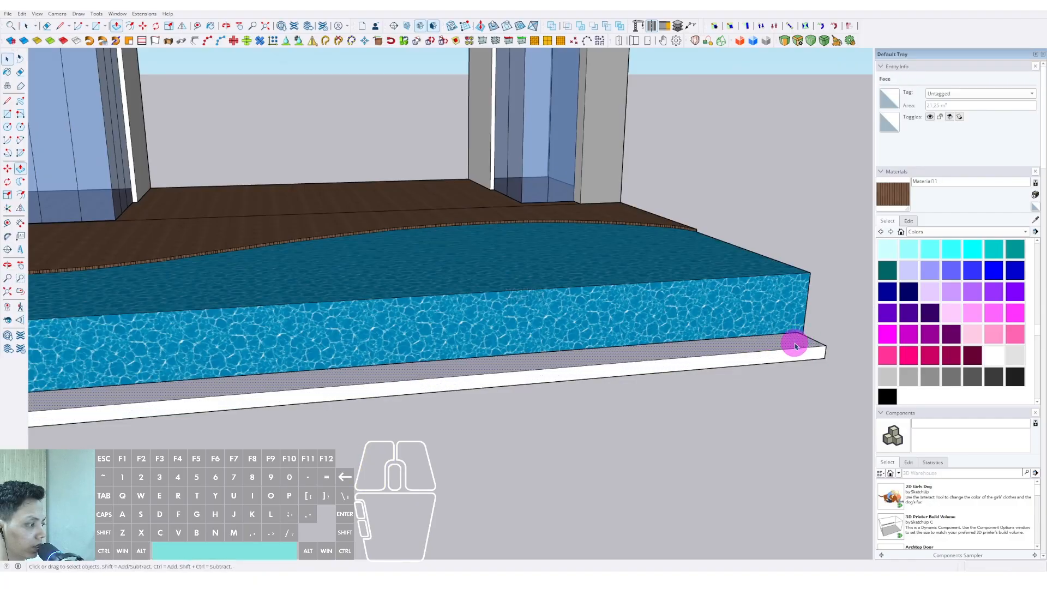
# Push the slab's right end face about 135 mm to line it up with the pool's side
pyautogui.moveTo(795, 343); pyautogui.dragTo(397, 322, button='middle')
pyautogui.click(813, 393)
pyautogui.scroll(3, 465, 347)
pyautogui.press('p')
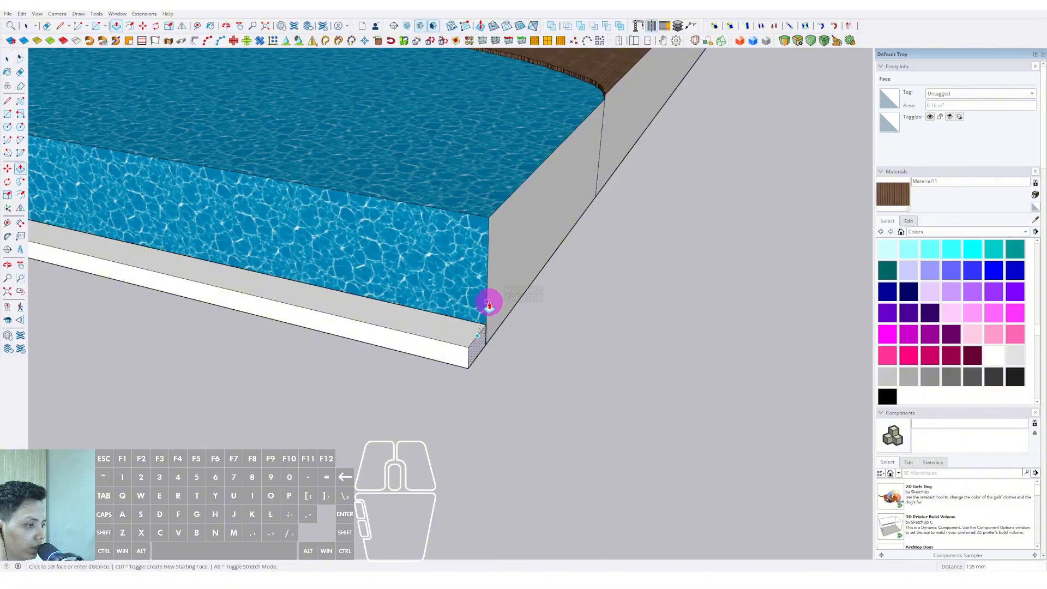
pyautogui.press('space')
# Offset the slab's three outer top edges inward and push the inner strip down about 113 mm to form a trough
pyautogui.moveTo(443, 343); pyautogui.dragTo(380, 349, button='middle')
pyautogui.click(379, 343)
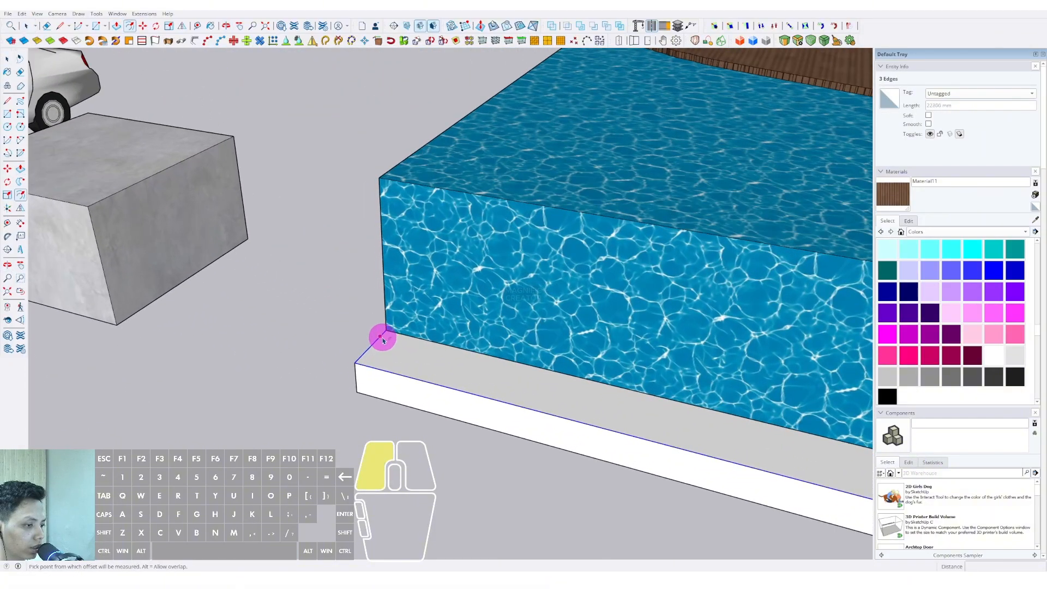
pyautogui.scroll(3, 444, 360)
pyautogui.press('v')
pyautogui.press('space')
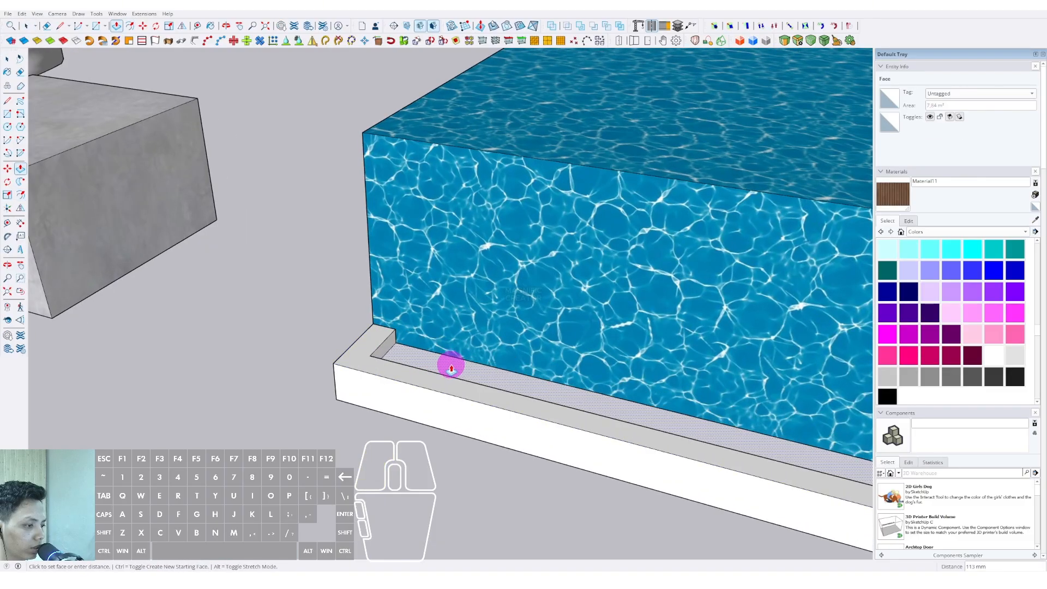
# Make the trough a group and paint it with Blacktop Old 02 from the Asphalt and Concrete materials
pyautogui.tripleClick(414, 376)
pyautogui.rightClick(416, 377)
pyautogui.click(445, 455)
pyautogui.moveTo(445, 456); pyautogui.dragTo(360, 349, button='middle')
pyautogui.click(1025, 232)
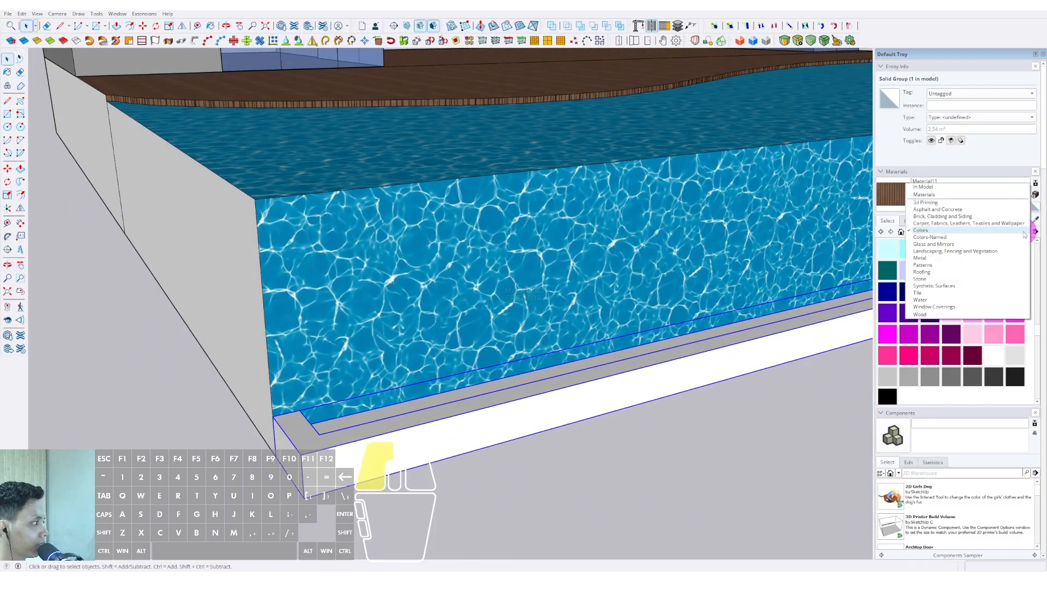
pyautogui.click(937, 210)
pyautogui.click(951, 249)
pyautogui.click(778, 332)
pyautogui.moveTo(778, 327)
pyautogui.keyDown('shift'); pyautogui.mouseDown(button='middle')
pyautogui.moveTo(392, 358)
pyautogui.moveTo(470, 364)
pyautogui.mouseUp(button='middle'); pyautogui.keyUp('shift')
# Draw a rectangle on the ground in front of the right half of the pool trough and make it a group
pyautogui.press('r')
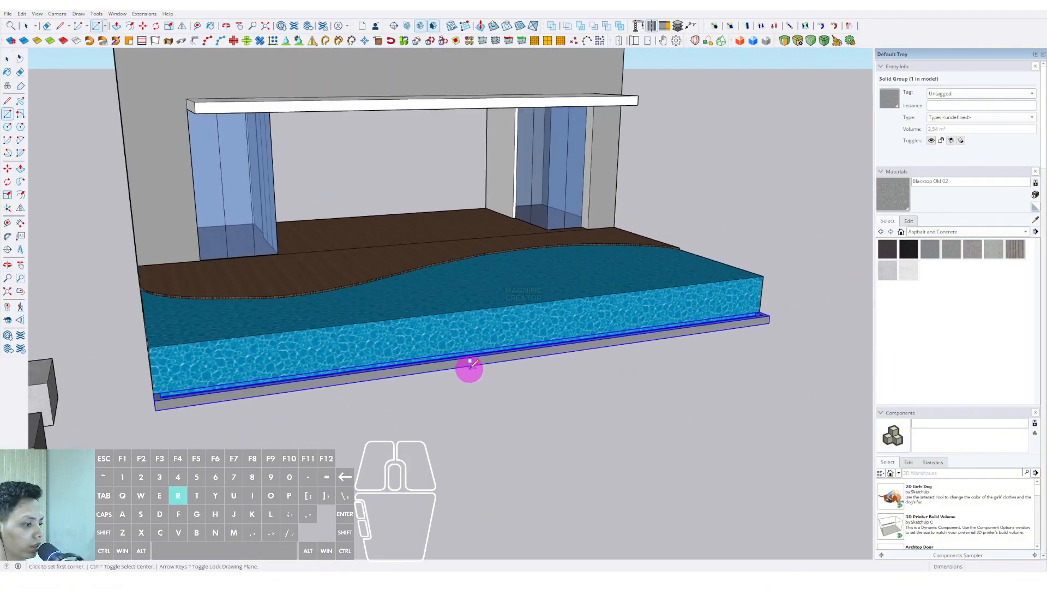
pyautogui.click(854, 358)
pyautogui.press('space')
pyautogui.moveTo(524, 382); pyautogui.dragTo(491, 422, button='middle')
pyautogui.rightClick(559, 383)
pyautogui.click(594, 443)
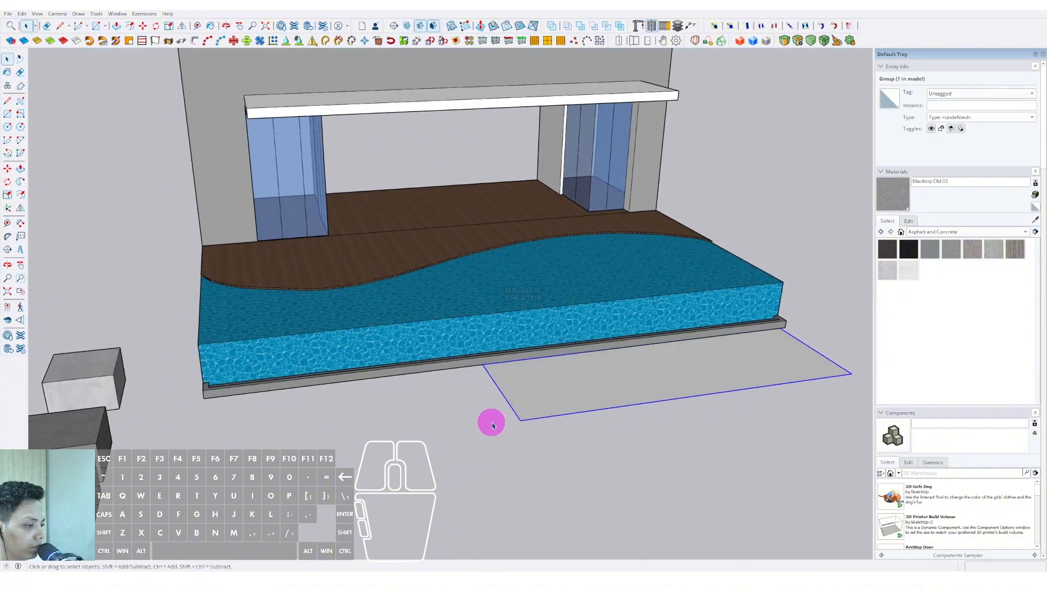
# Draw an adjoining ground rectangle about 3961 by 9442 mm in front of the trough's left half and make it a group
pyautogui.click(519, 420)
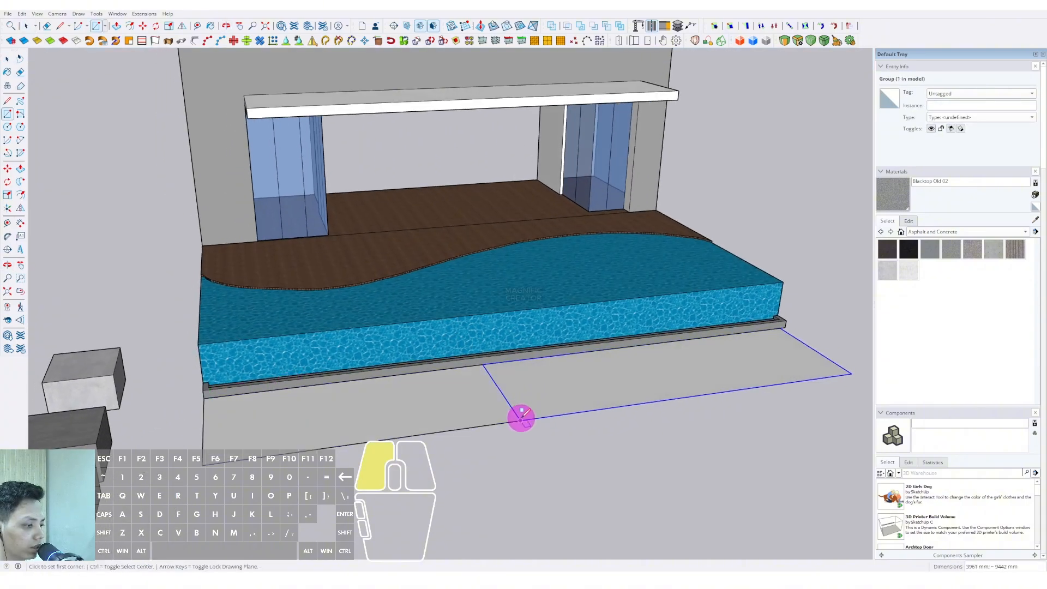
pyautogui.scroll(3, 491, 396)
pyautogui.rightClick(480, 393)
pyautogui.click(508, 461)
# Paint the right ground panel with Vegetation Grass and the left one with Pavers Herringbone Brick from the Landscaping, Fencing and Vegetation materials
pyautogui.scroll(-3, 508, 437)
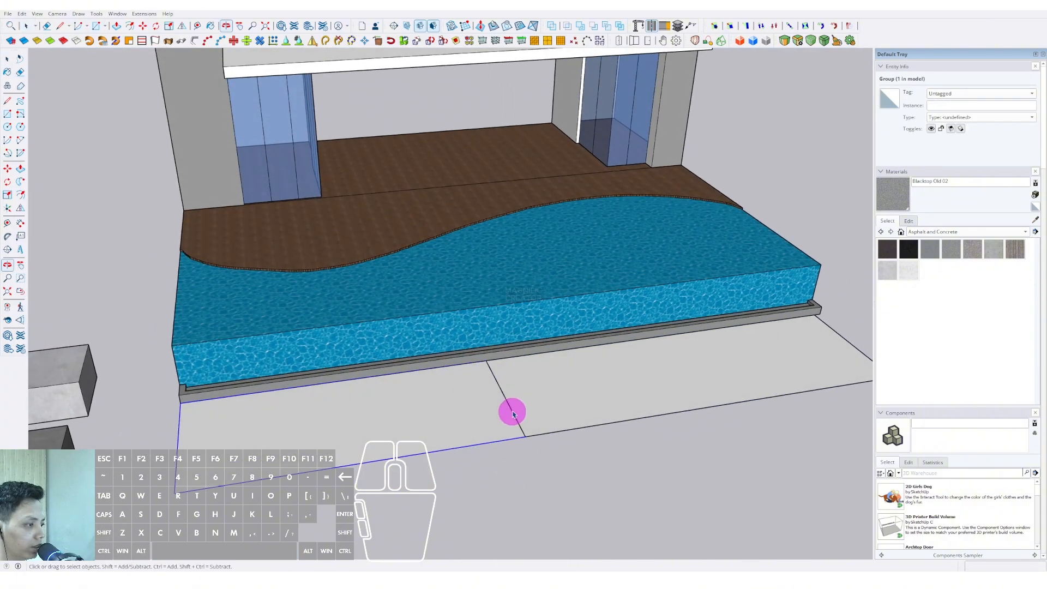
pyautogui.click(1029, 232)
pyautogui.click(944, 264)
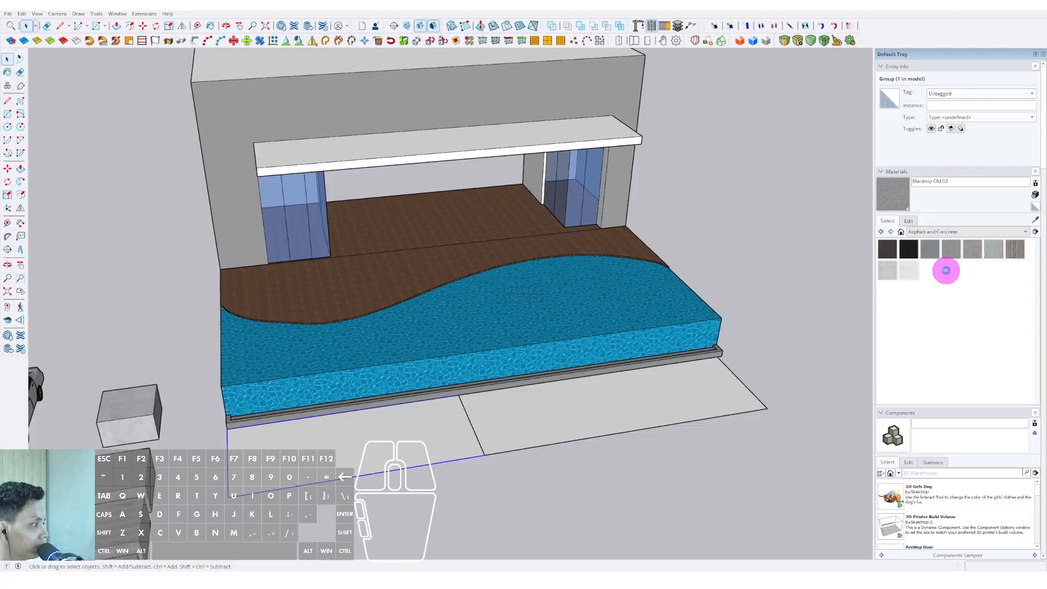
pyautogui.click(699, 392)
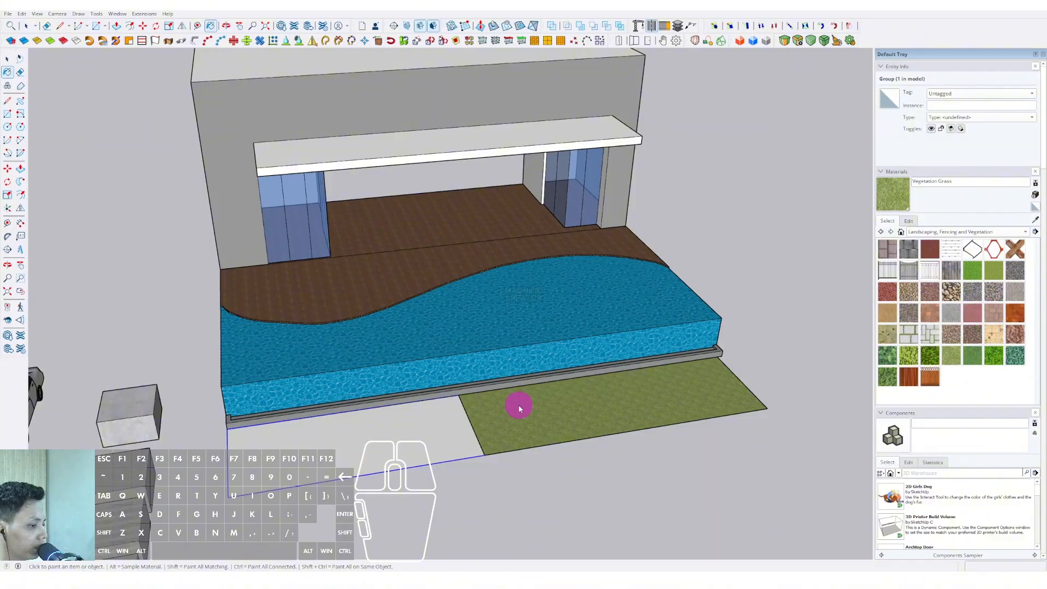
pyautogui.click(454, 418)
pyautogui.scroll(-1, 453, 418)
pyautogui.moveTo(453, 419)
pyautogui.mouseDown(button='middle')
pyautogui.moveTo(450, 334)
pyautogui.moveTo(491, 322)
pyautogui.moveTo(451, 344)
pyautogui.moveTo(551, 345)
pyautogui.moveTo(626, 318)
pyautogui.moveTo(400, 336)
pyautogui.moveTo(506, 333)
pyautogui.moveTo(392, 295)
pyautogui.moveTo(491, 297)
pyautogui.moveTo(407, 320)
pyautogui.moveTo(395, 341)
pyautogui.moveTo(416, 334)
pyautogui.moveTo(317, 320)
pyautogui.mouseUp(button='middle')
pyautogui.scroll(3, 415, 356)
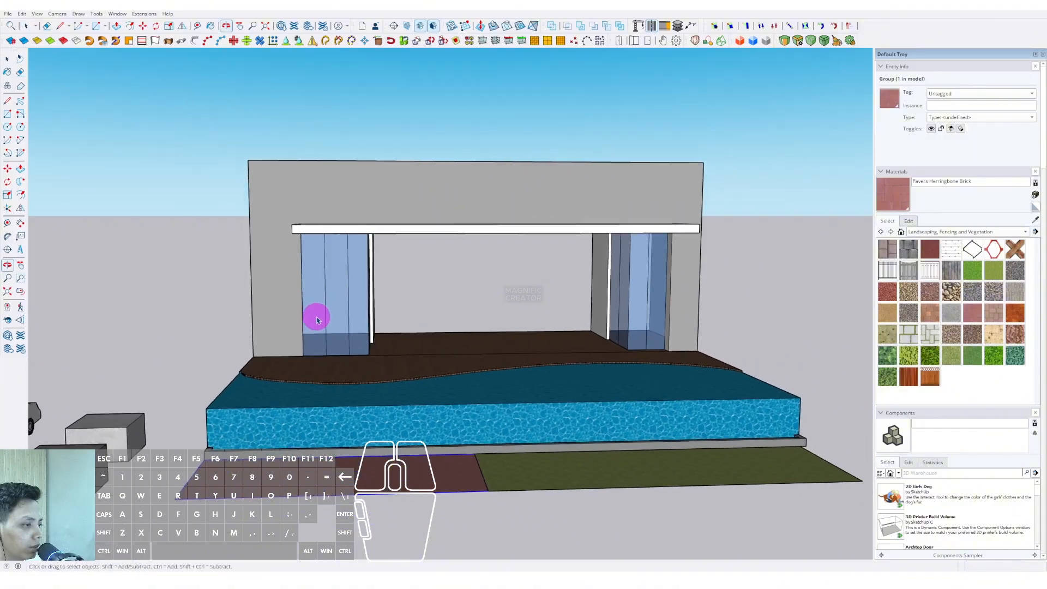
# Copy the umbrella picnic table from beside the building onto the left end of the wood deck
pyautogui.scroll(4, 461, 381)
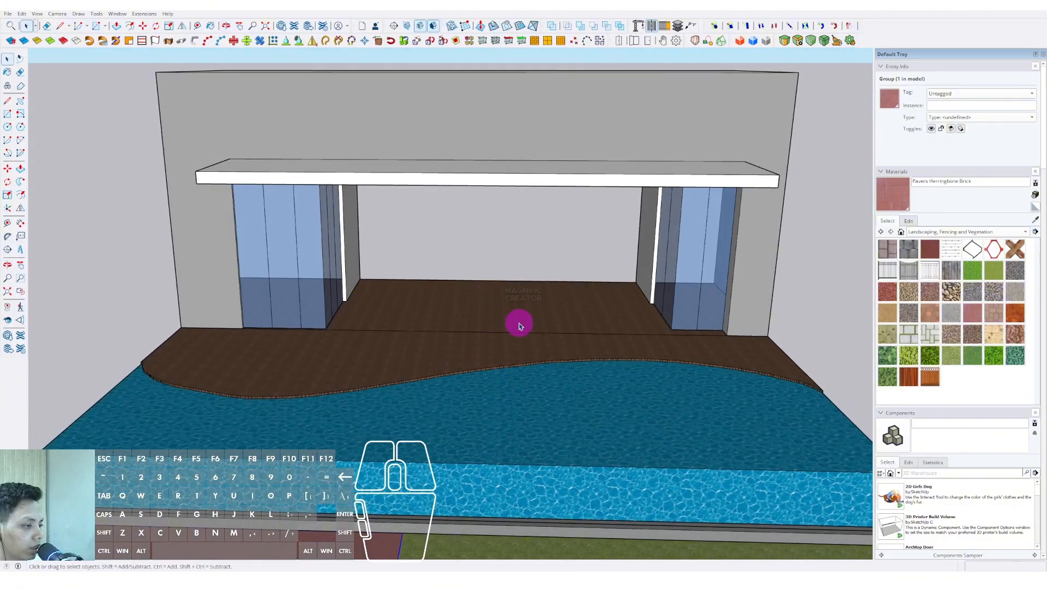
pyautogui.scroll(-5, 520, 325)
pyautogui.scroll(6, 236, 320)
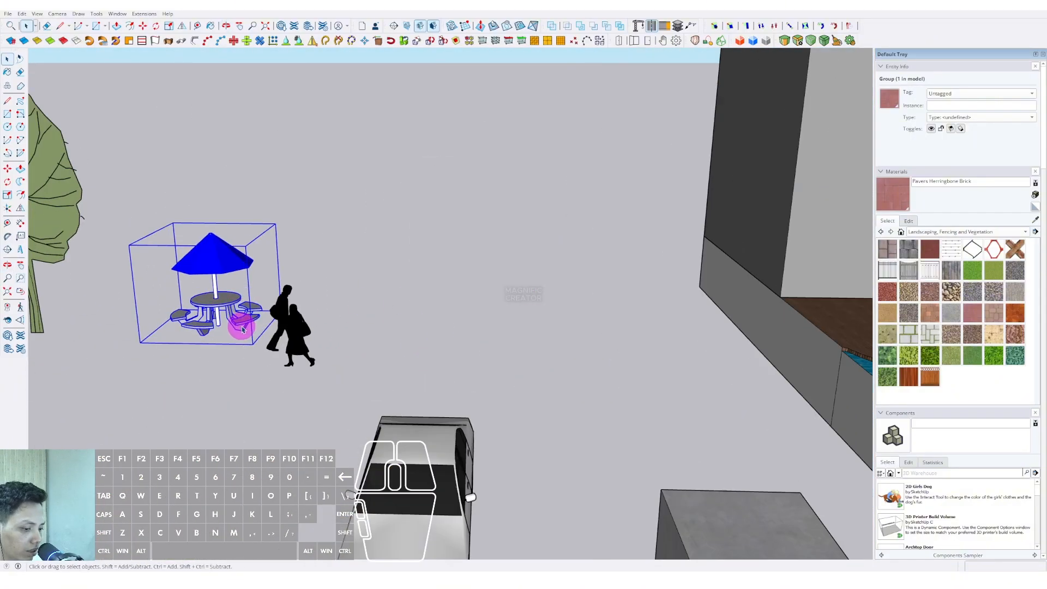
pyautogui.moveTo(243, 329); pyautogui.dragTo(362, 280, button='middle')
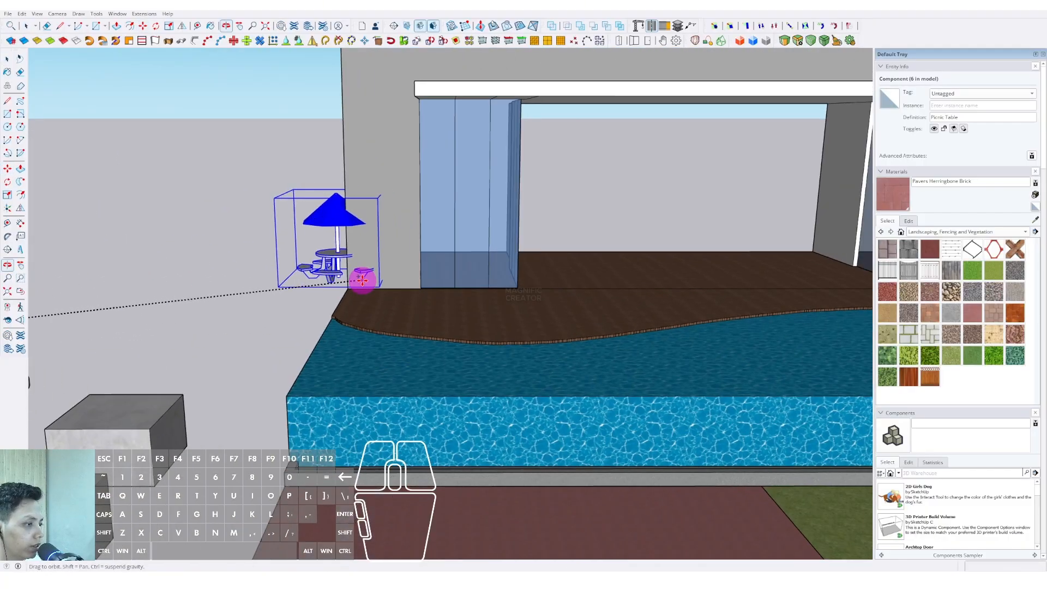
pyautogui.scroll(-3, 459, 321)
pyautogui.press('ctrl')
pyautogui.click(460, 323)
# Place another copy of the umbrella picnic table at the far right end of the grass panel
pyautogui.keyDown('shift'); pyautogui.moveTo(593, 340); pyautogui.dragTo(396, 304, button='middle'); pyautogui.keyUp('shift')
pyautogui.moveTo(730, 429); pyautogui.dragTo(748, 370, button='middle')
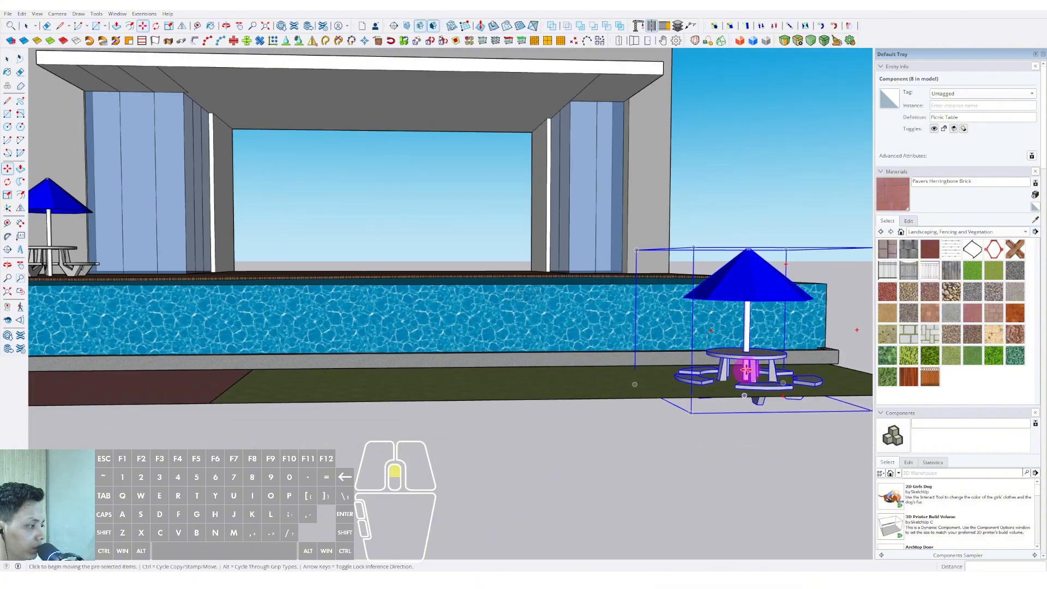
pyautogui.click(748, 370)
pyautogui.press('shift')
pyautogui.scroll(1, 759, 356)
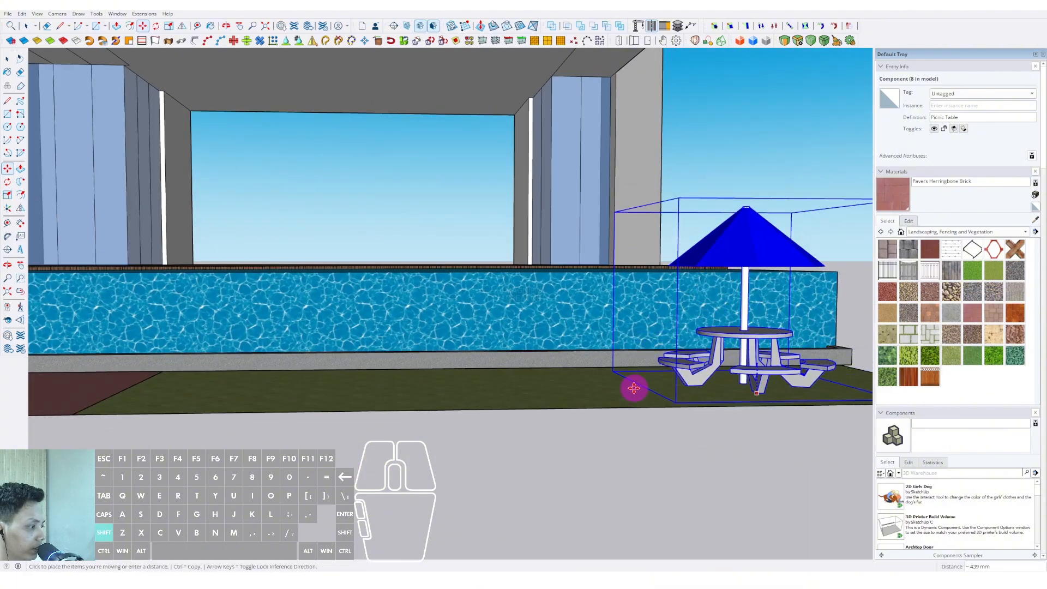
pyautogui.keyDown('shift'); pyautogui.click(632, 388); pyautogui.keyUp('shift')
pyautogui.scroll(-5, 456, 320)
pyautogui.moveTo(456, 320); pyautogui.dragTo(562, 369, button='middle')
pyautogui.press('space')
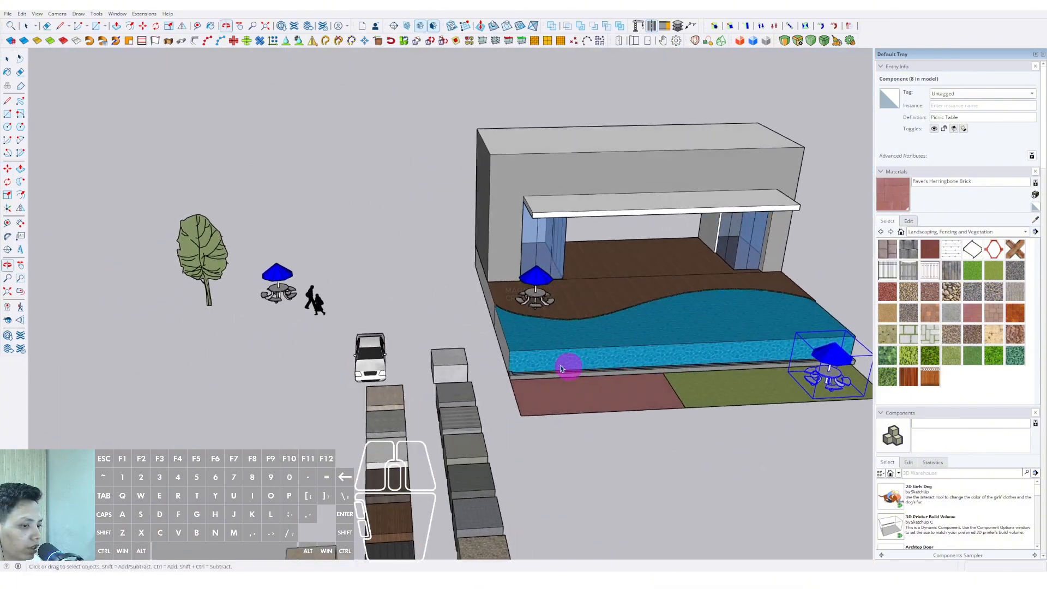
# Copy the 2D deciduous tree onto the wood deck, close to the middle of the curved pool edge
pyautogui.click(204, 264)
pyautogui.scroll(3, 204, 264)
pyautogui.moveTo(204, 264); pyautogui.dragTo(220, 291, button='middle')
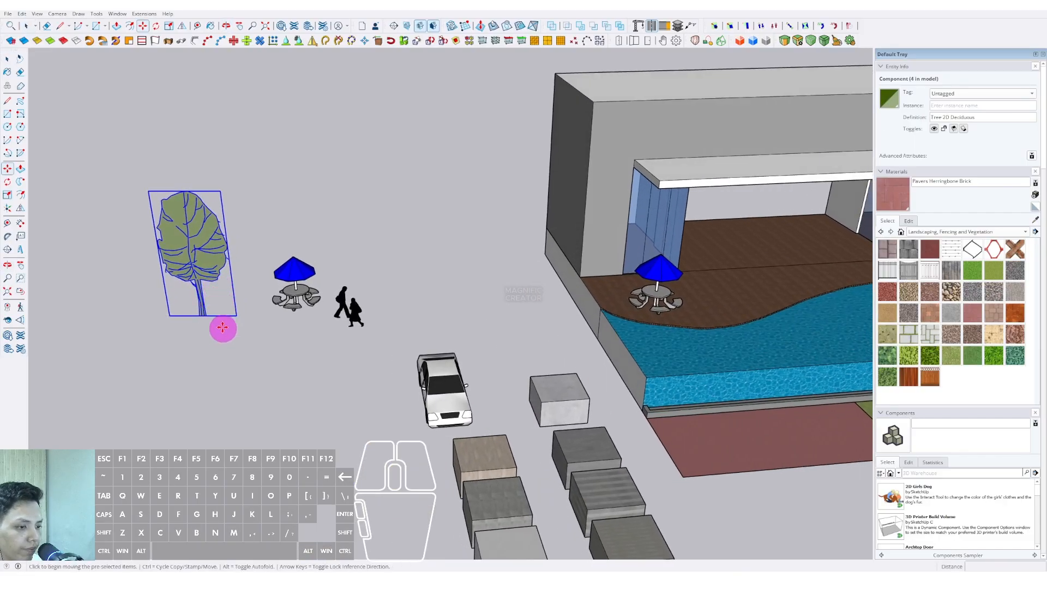
pyautogui.scroll(-2, 467, 300)
pyautogui.keyDown('shift'); pyautogui.moveTo(466, 300); pyautogui.dragTo(219, 292, button='middle'); pyautogui.keyUp('shift')
pyautogui.scroll(3, 576, 394)
pyautogui.moveTo(575, 393); pyautogui.dragTo(598, 351, button='middle')
pyautogui.scroll(1, 600, 332)
pyautogui.scroll(1, 593, 384)
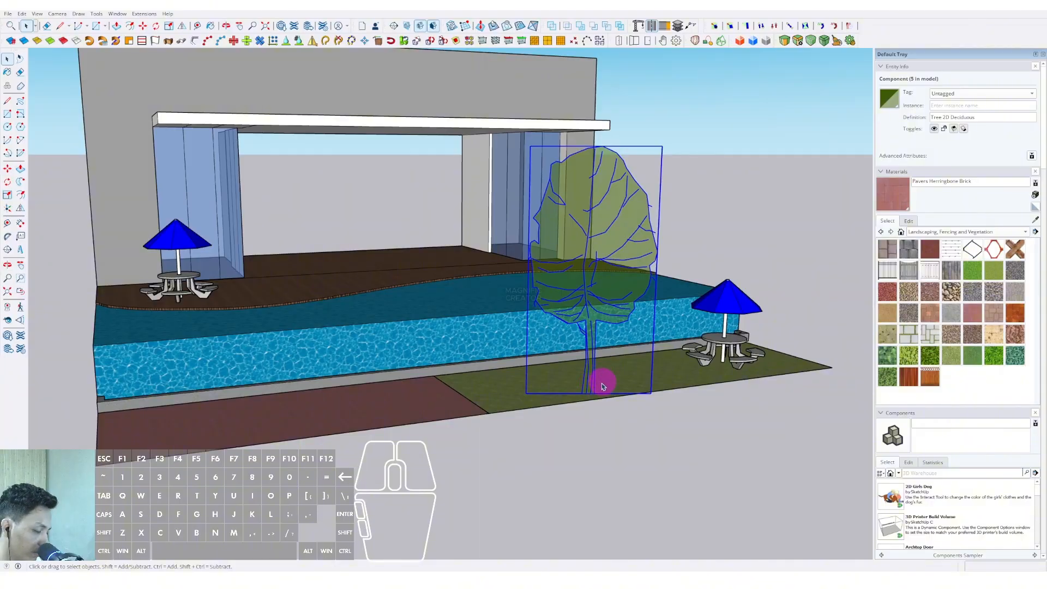
pyautogui.click(592, 391)
pyautogui.moveTo(425, 321); pyautogui.dragTo(420, 391, button='middle')
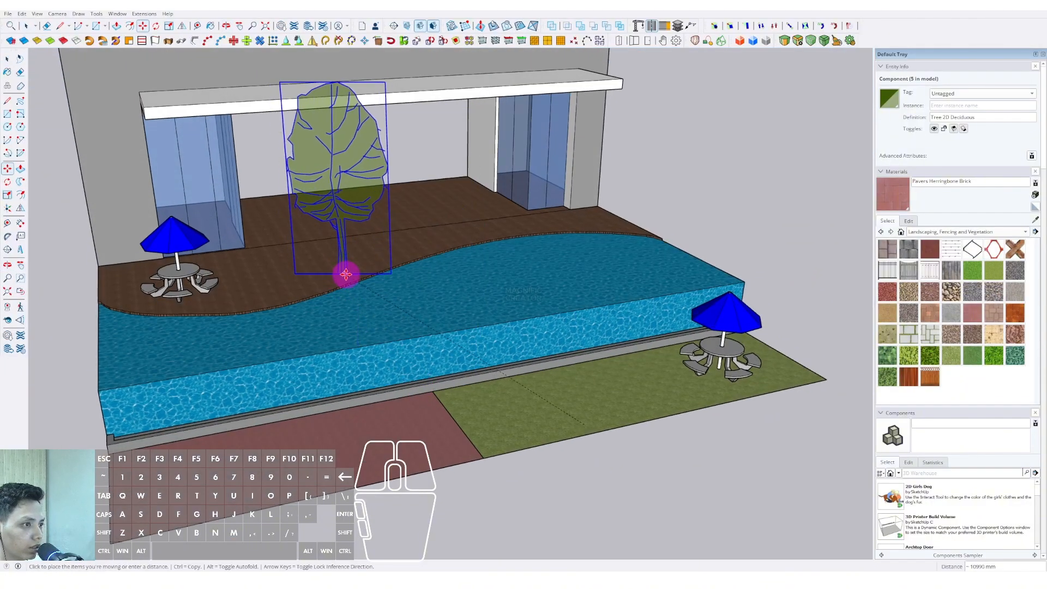
pyautogui.press('space')
# Draw a circle on the deck around the tree's base and paint it with Grass Light Green
pyautogui.scroll(4, 340, 275)
pyautogui.tripleClick(339, 272)
pyautogui.scroll(2, 338, 266)
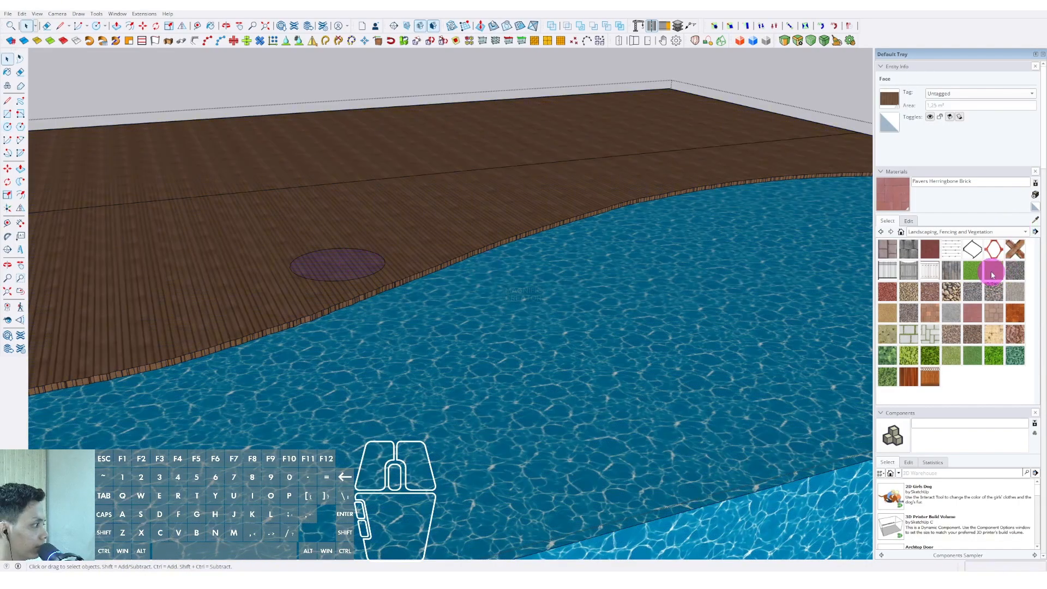
pyautogui.click(358, 263)
pyautogui.scroll(-3, 575, 224)
pyautogui.moveTo(574, 224); pyautogui.dragTo(823, 112, button='middle')
pyautogui.scroll(-2, 416, 260)
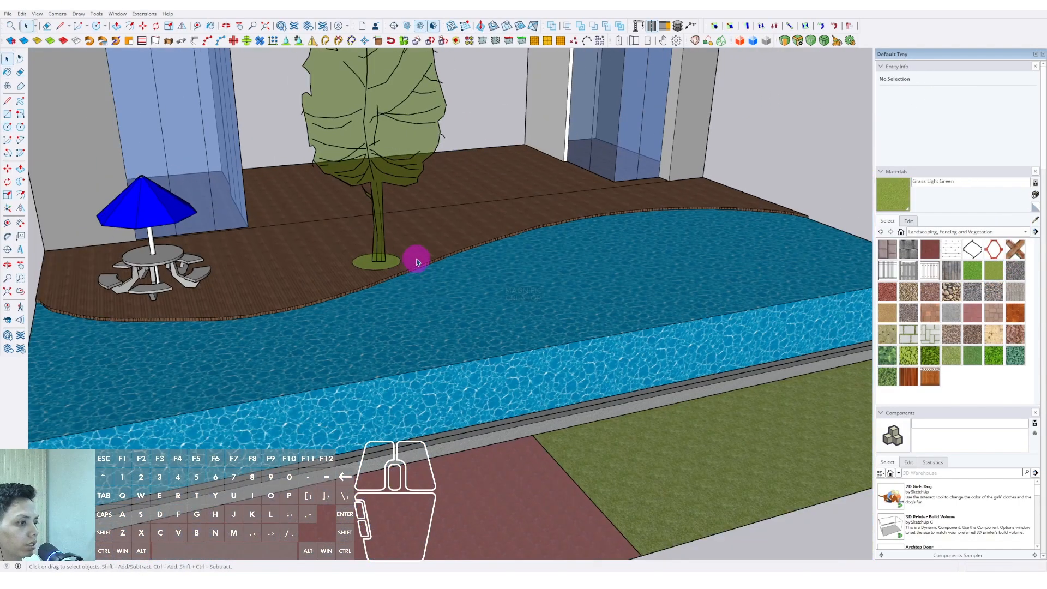
pyautogui.press('space')
# Draw a rectangle on the right rear part of the roof and pull it up about 4303 mm
pyautogui.moveTo(416, 260); pyautogui.dragTo(376, 277, button='middle')
pyautogui.scroll(-6, 430, 296)
pyautogui.scroll(7, 453, 306)
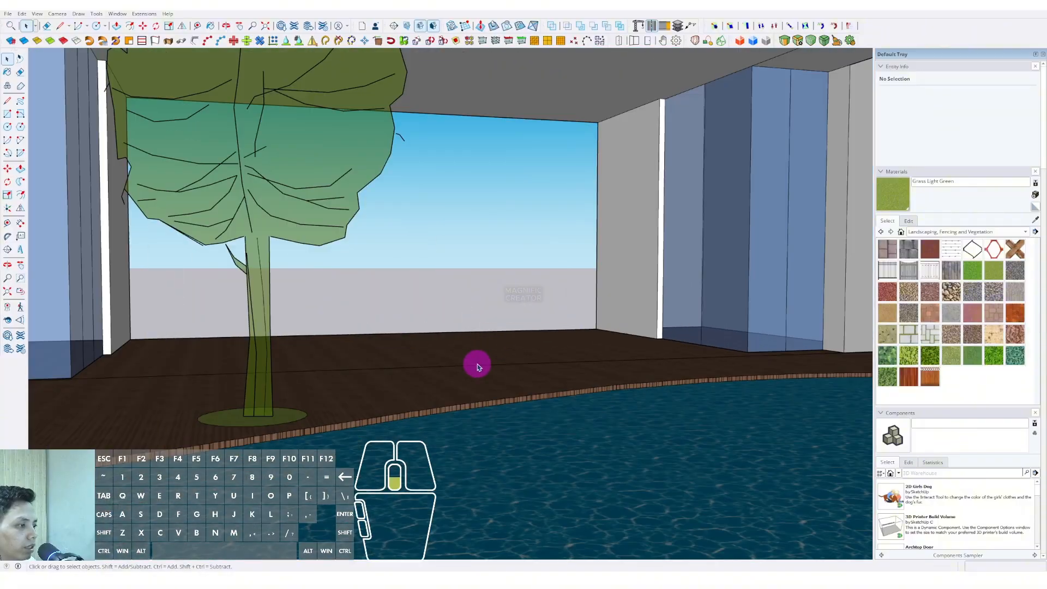
pyautogui.scroll(-3, 477, 362)
pyautogui.moveTo(487, 355); pyautogui.dragTo(467, 366, button='middle')
pyautogui.scroll(-4, 468, 366)
pyautogui.moveTo(537, 339); pyautogui.dragTo(523, 218, button='middle')
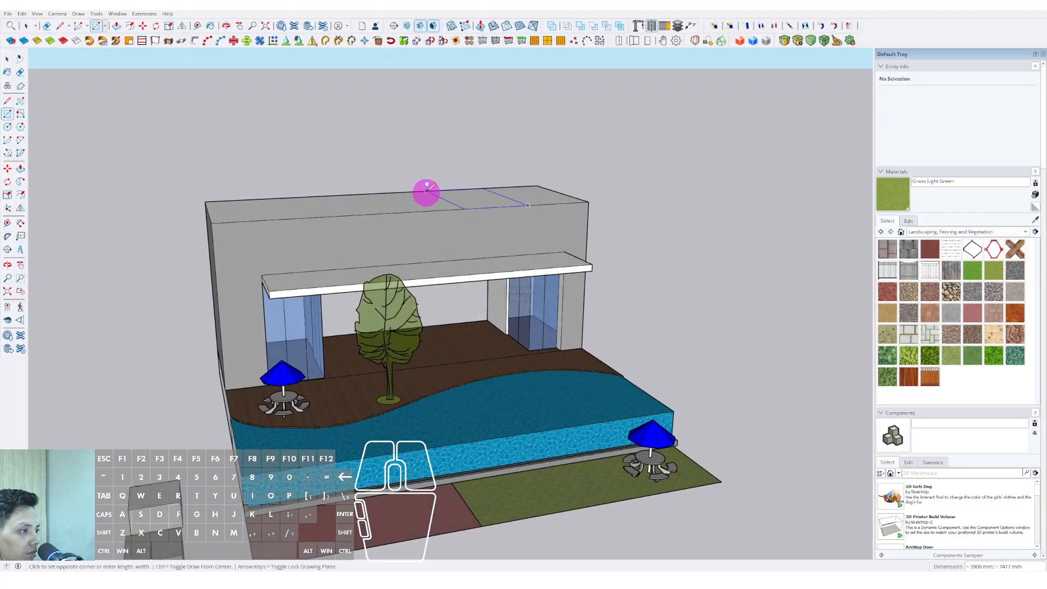
pyautogui.press('p')
pyautogui.click(445, 200)
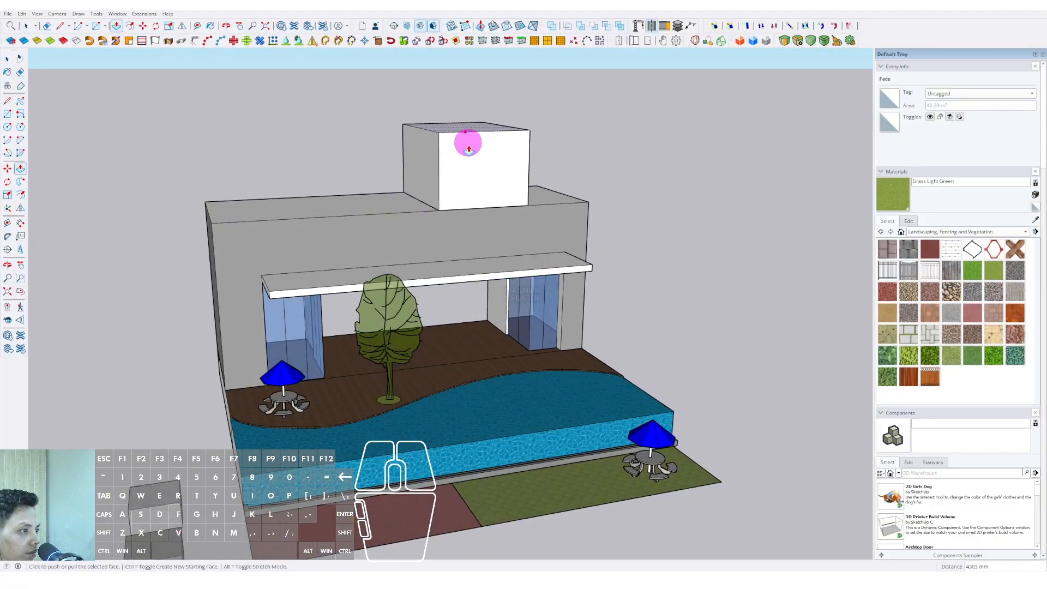
# Extend the rooftop box's front face forward about 12502 mm over the pool and make the box a group
pyautogui.click(571, 177)
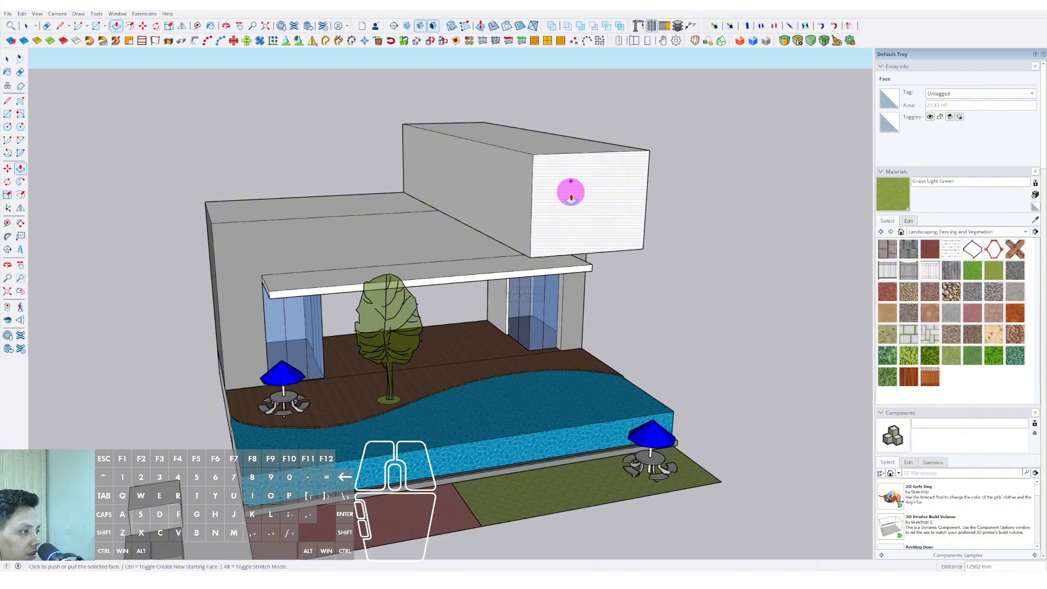
pyautogui.moveTo(571, 194); pyautogui.dragTo(455, 193, button='middle')
pyautogui.press('space')
pyautogui.click(496, 212)
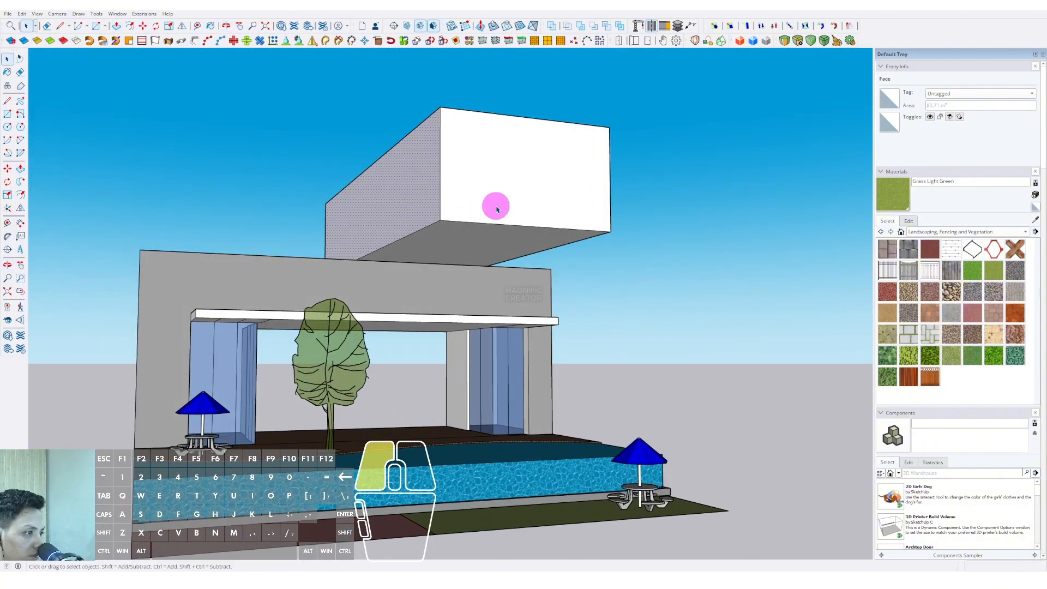
pyautogui.rightClick(501, 212)
pyautogui.click(520, 283)
# Draw a circle on the overhanging box's underside, extrude it down about 10999 mm as a column and make it a group
pyautogui.scroll(2, 501, 241)
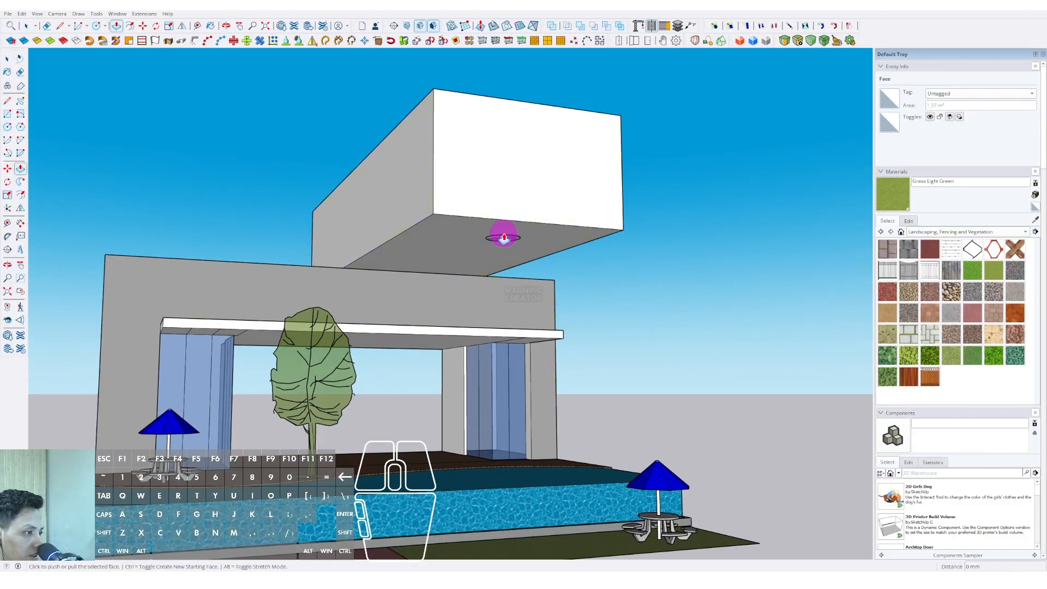
pyautogui.scroll(-1, 511, 485)
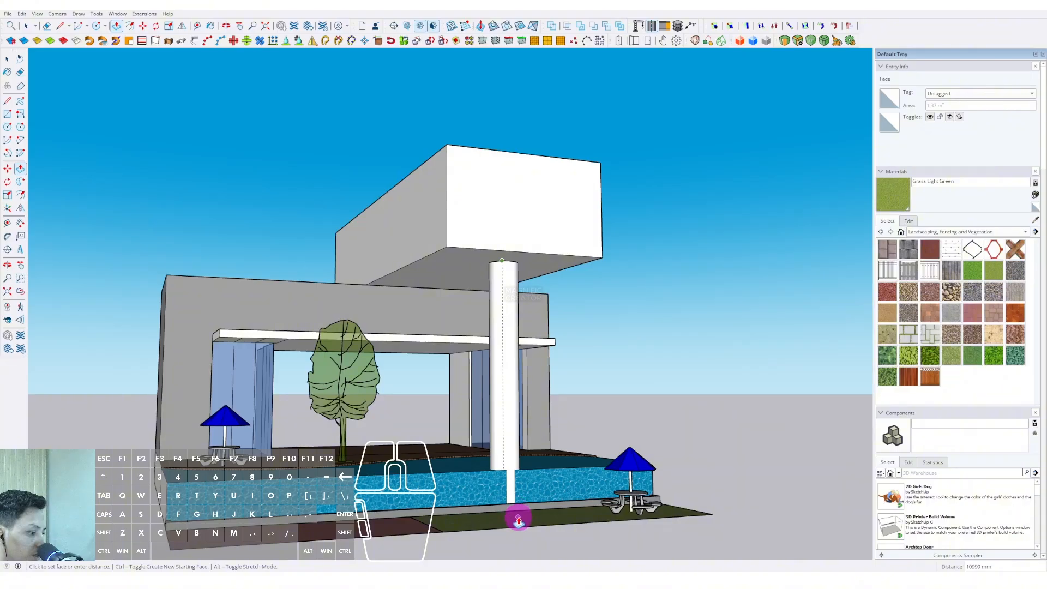
pyautogui.click(518, 519)
pyautogui.scroll(3, 503, 428)
pyautogui.press('space')
pyautogui.click(498, 335)
pyautogui.rightClick(500, 328)
pyautogui.click(508, 421)
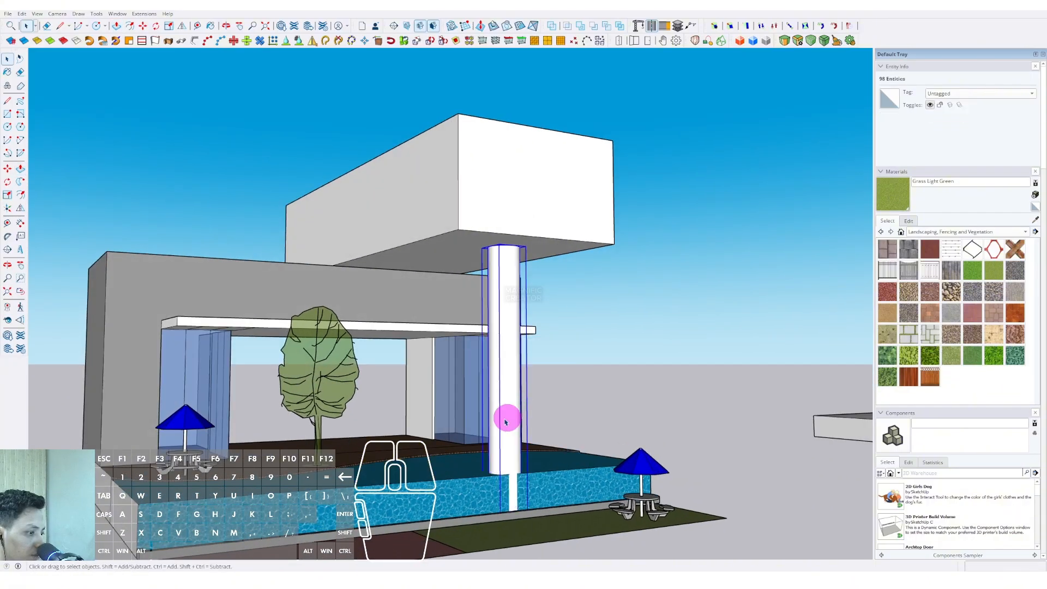
# Inside the box group, offset the front face inward as a frame and push the inner face back 721 mm
pyautogui.moveTo(506, 421); pyautogui.dragTo(481, 479, button='middle')
pyautogui.scroll(-2, 480, 474)
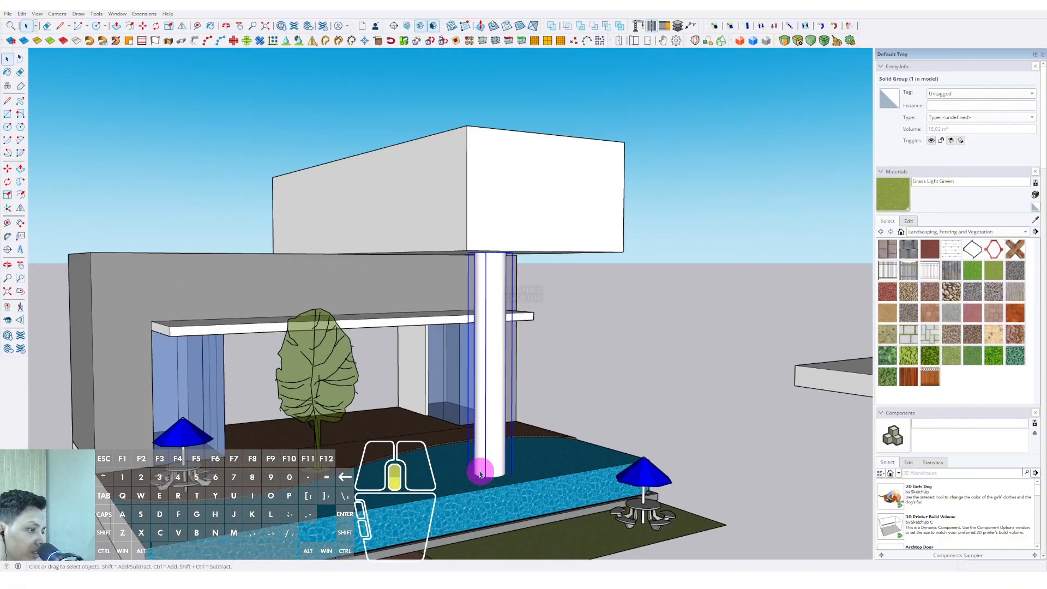
pyautogui.scroll(-2, 480, 475)
pyautogui.moveTo(456, 427); pyautogui.dragTo(435, 257, button='middle')
pyautogui.scroll(1, 463, 262)
pyautogui.doubleClick(463, 262)
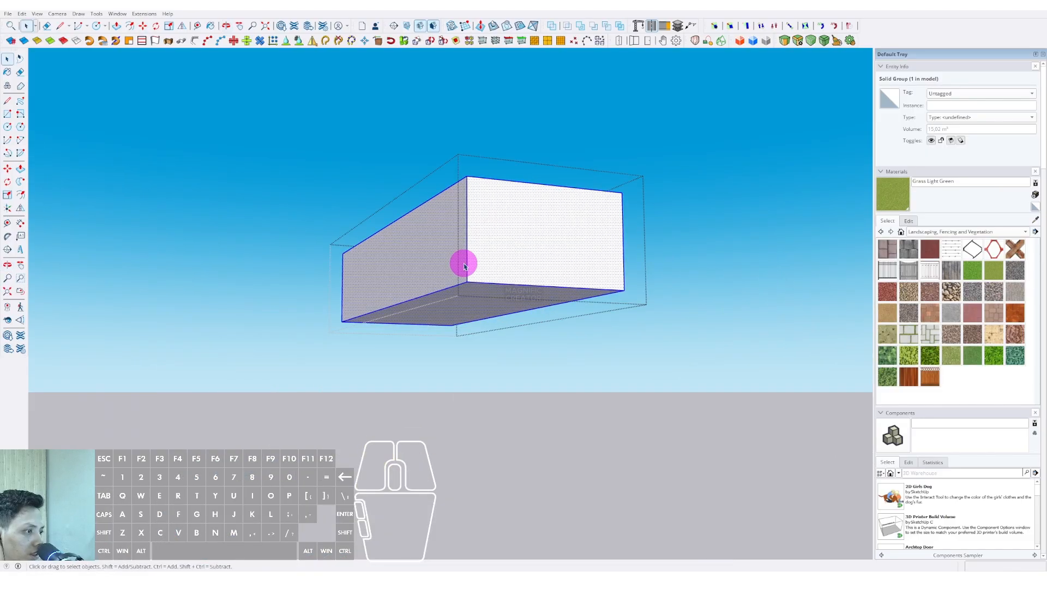
pyautogui.click(490, 187)
pyautogui.press('space')
pyautogui.scroll(1, 501, 210)
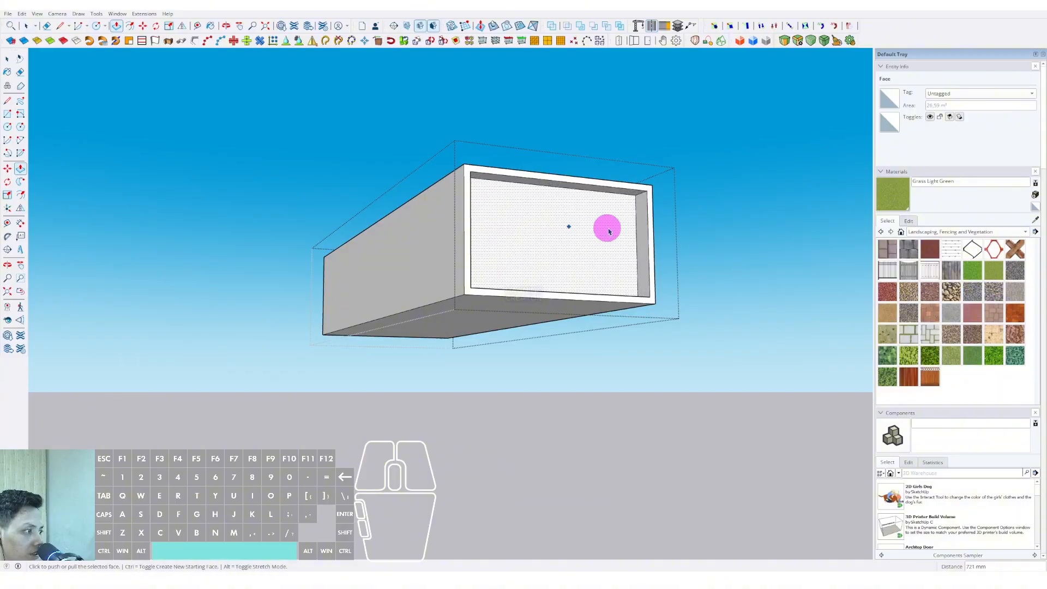
pyautogui.press('space')
# Copy the recessed face's vertical side edge across it to divide the face into three equal panels
pyautogui.moveTo(609, 232); pyautogui.dragTo(633, 224, button='middle')
pyautogui.click(635, 228)
pyautogui.press('m')
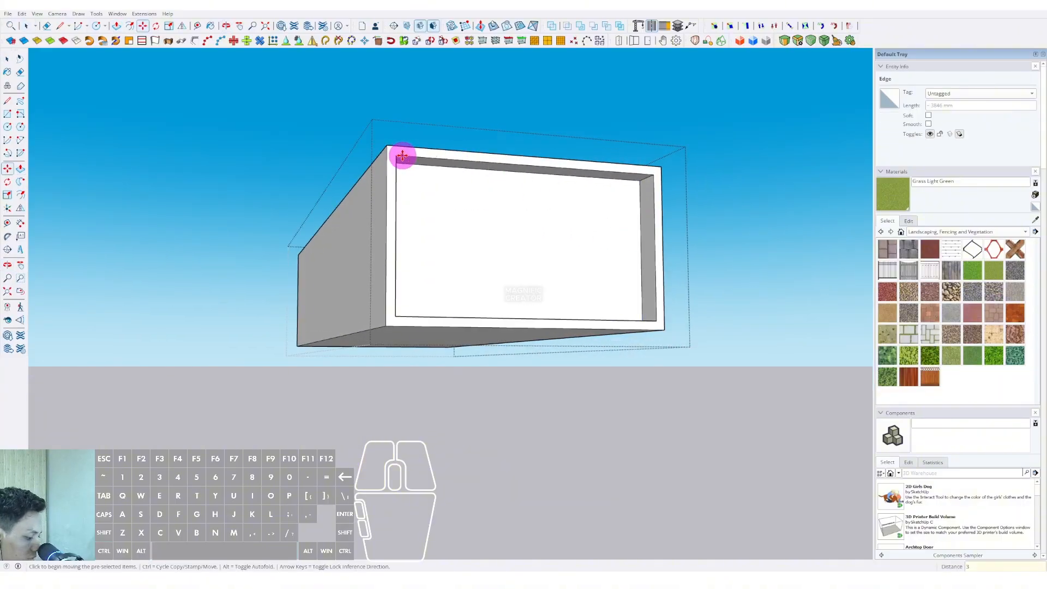
pyautogui.click(685, 198)
pyautogui.moveTo(685, 199); pyautogui.dragTo(496, 238, button='middle')
# Paint the three recessed front panels with Translucent Glass Blue from the Glass and Mirrors materials
pyautogui.scroll(2, 496, 238)
pyautogui.click(1027, 234)
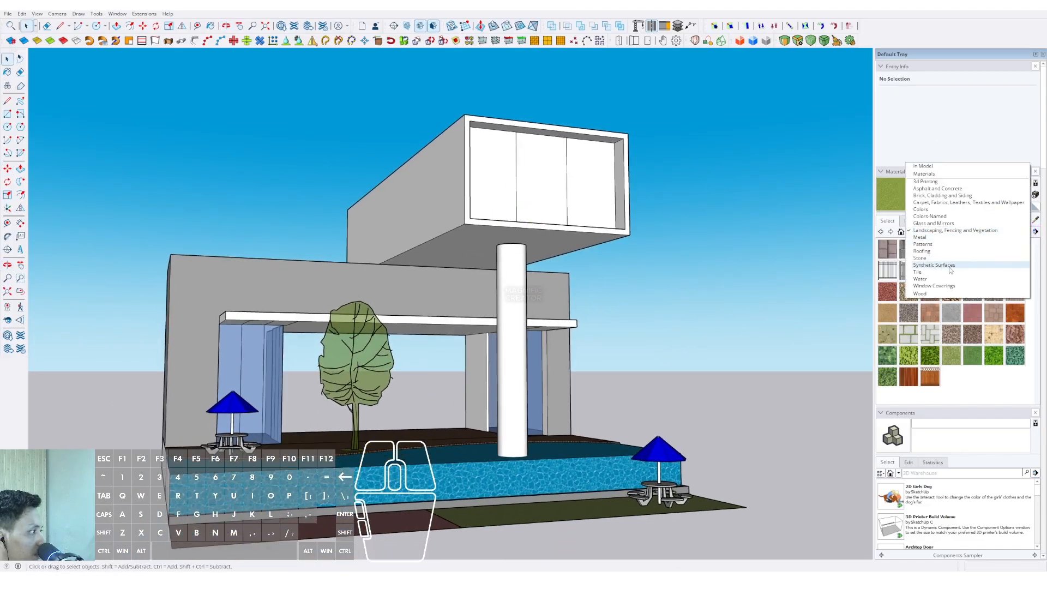
pyautogui.click(918, 223)
pyautogui.click(950, 253)
pyautogui.scroll(1, 530, 195)
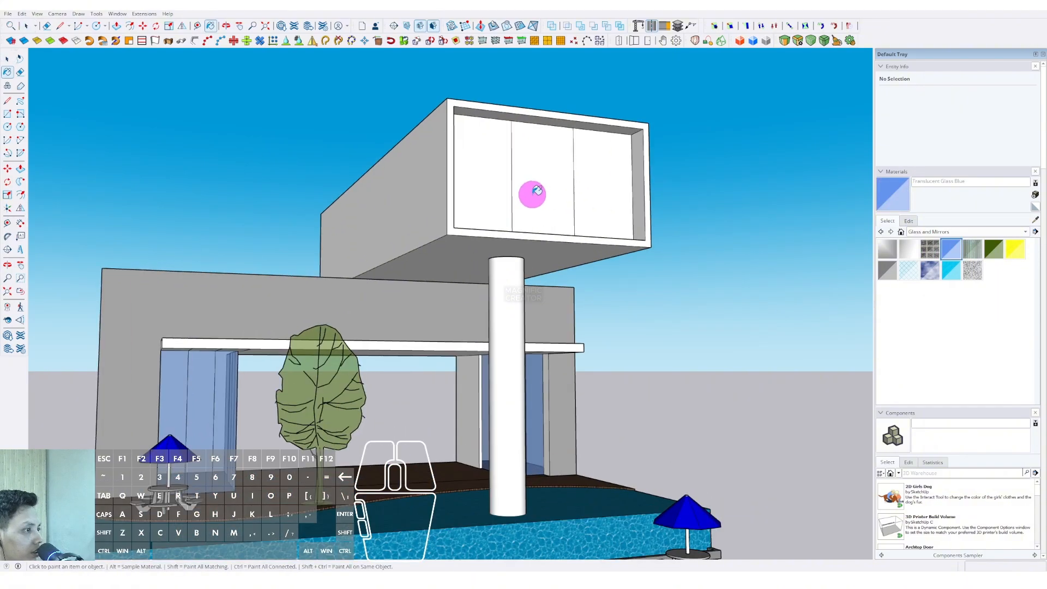
pyautogui.doubleClick(480, 176)
pyautogui.press('b')
pyautogui.click(600, 171)
pyautogui.scroll(-3, 767, 155)
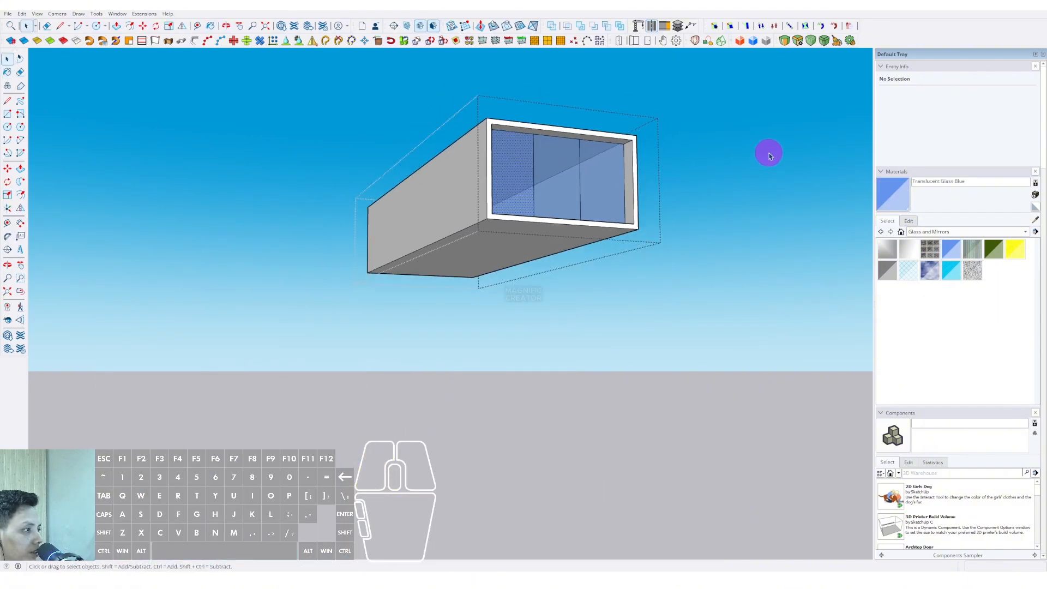
pyautogui.press('Escape')
# Inspect the glazed overhanging box and its column, and look over the available material categories
pyautogui.moveTo(561, 206)
pyautogui.mouseDown(button='middle')
pyautogui.moveTo(531, 240)
pyautogui.moveTo(545, 231)
pyautogui.moveTo(306, 275)
pyautogui.moveTo(546, 267)
pyautogui.mouseUp(button='middle')
pyautogui.scroll(3, 531, 241)
pyautogui.scroll(3, 545, 231)
pyautogui.scroll(-3, 510, 251)
pyautogui.press('space')
pyautogui.click(1027, 234)
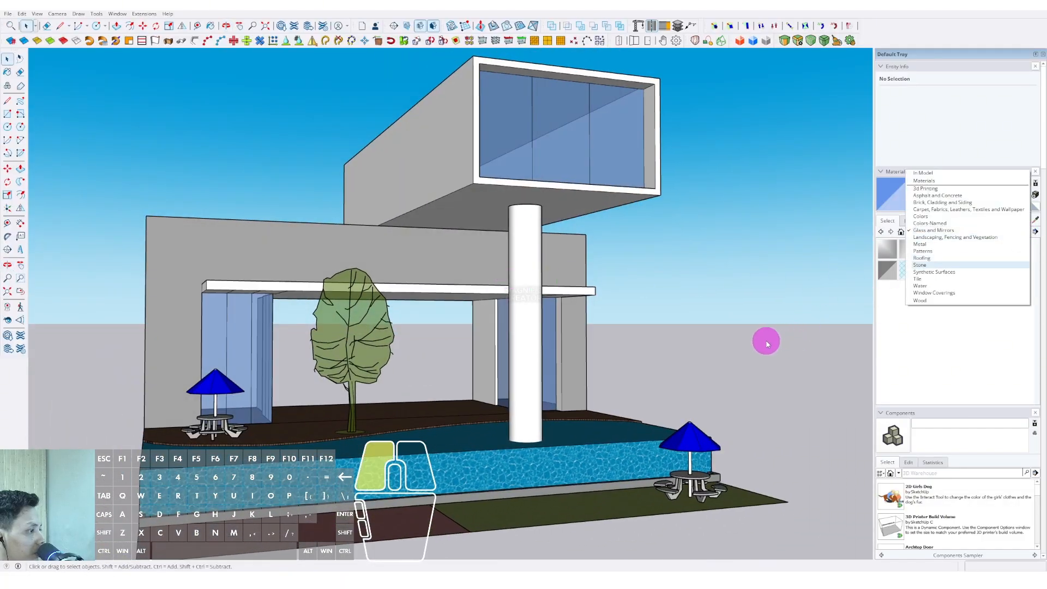
pyautogui.moveTo(766, 343); pyautogui.dragTo(519, 226, button='middle')
pyautogui.scroll(5, 519, 227)
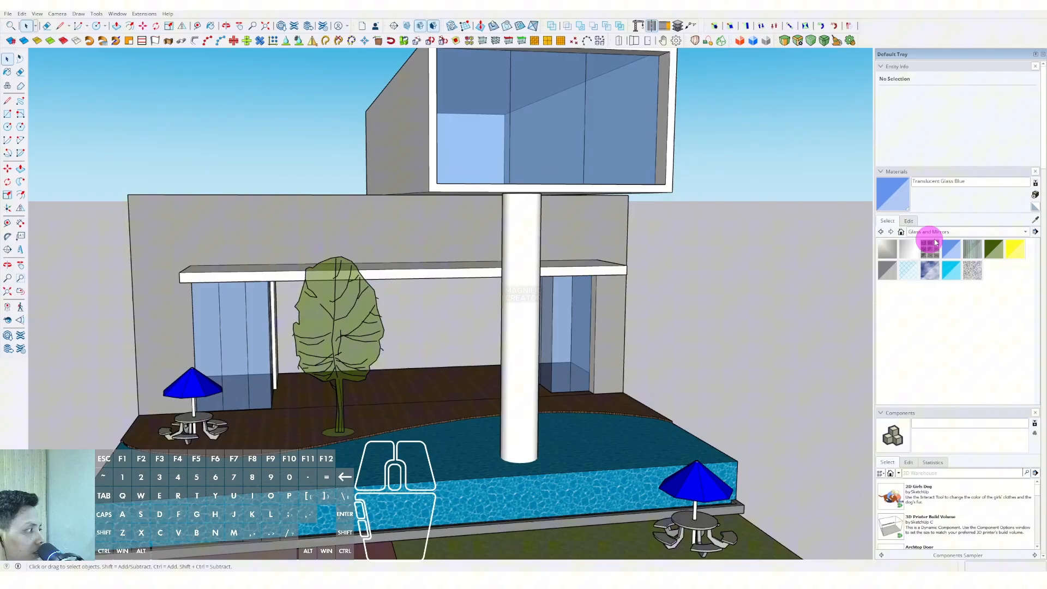
# Paint the overhanging box with Modern Siding from the Brick, Cladding and Siding materials
pyautogui.click(1027, 233)
pyautogui.click(923, 203)
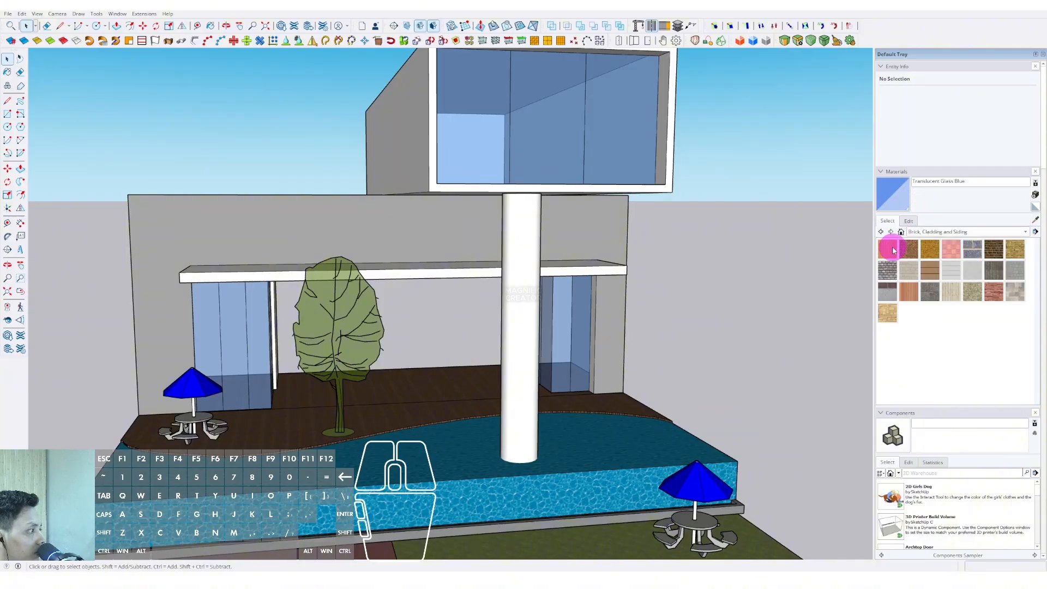
pyautogui.click(908, 294)
pyautogui.scroll(-3, 461, 180)
pyautogui.click(435, 187)
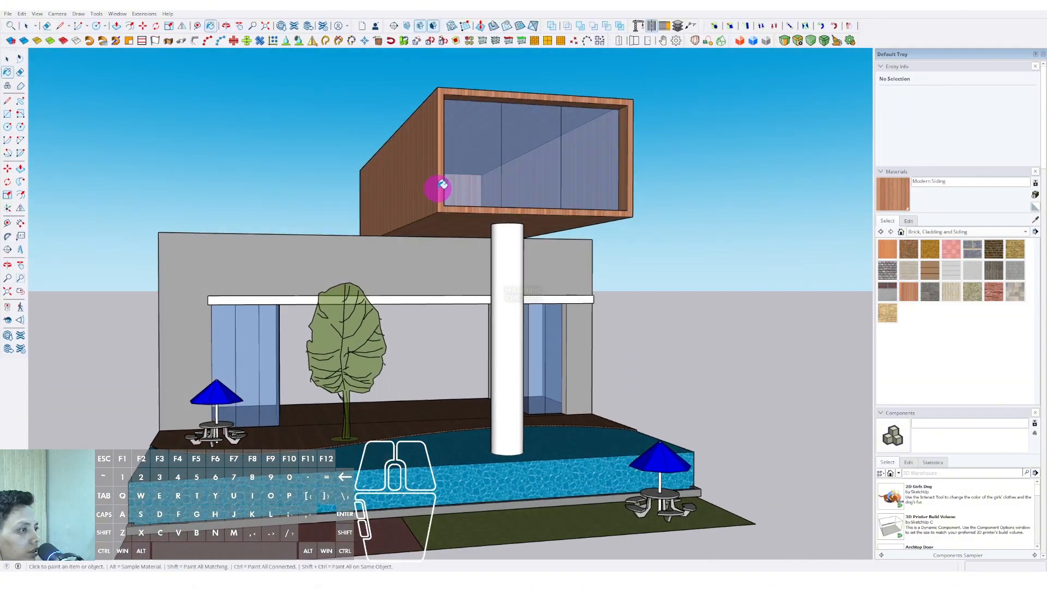
# Copy the two walking people silhouettes onto the wood deck just right of the tree and adjust their position
pyautogui.moveTo(434, 187)
pyautogui.mouseDown(button='middle')
pyautogui.moveTo(475, 168)
pyautogui.moveTo(524, 295)
pyautogui.moveTo(538, 245)
pyautogui.moveTo(627, 266)
pyautogui.moveTo(568, 246)
pyautogui.moveTo(544, 269)
pyautogui.mouseUp(button='middle')
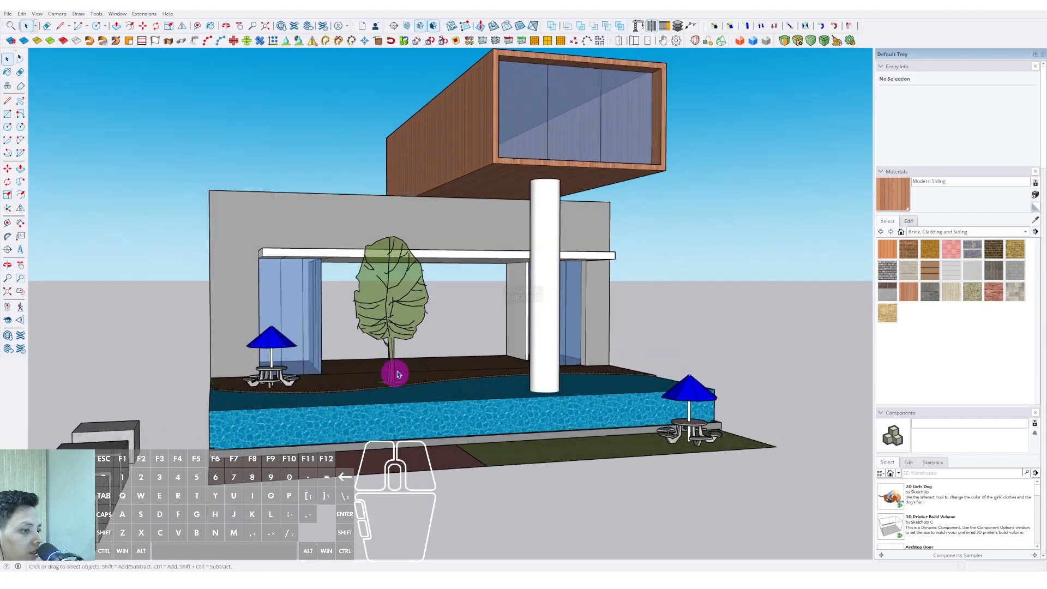
pyautogui.scroll(-3, 420, 316)
pyautogui.scroll(6, 327, 292)
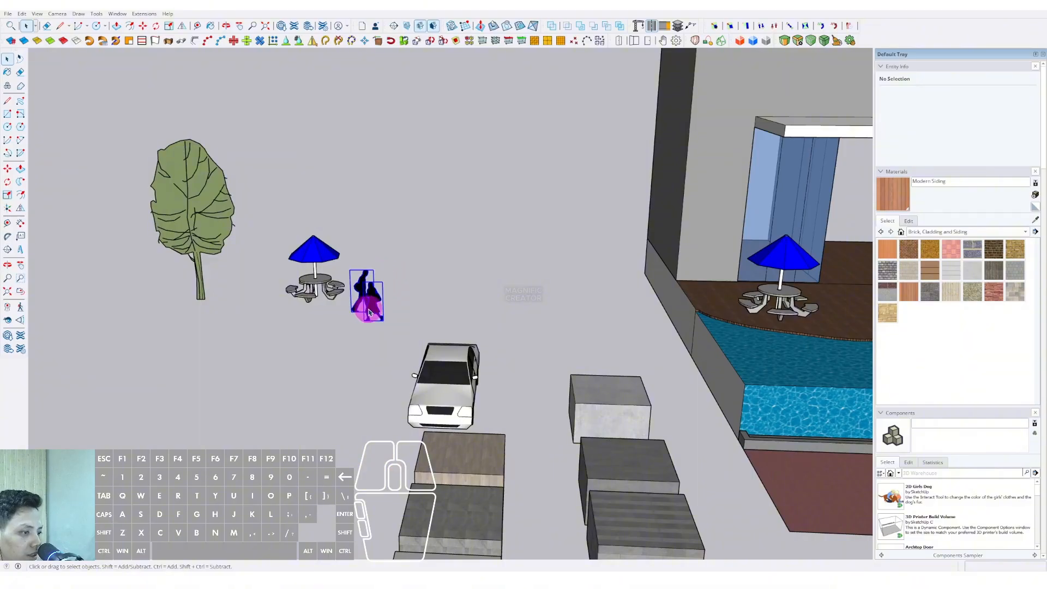
pyautogui.click(378, 319)
pyautogui.moveTo(592, 321); pyautogui.dragTo(82, 284, button='middle')
pyautogui.scroll(1, 398, 287)
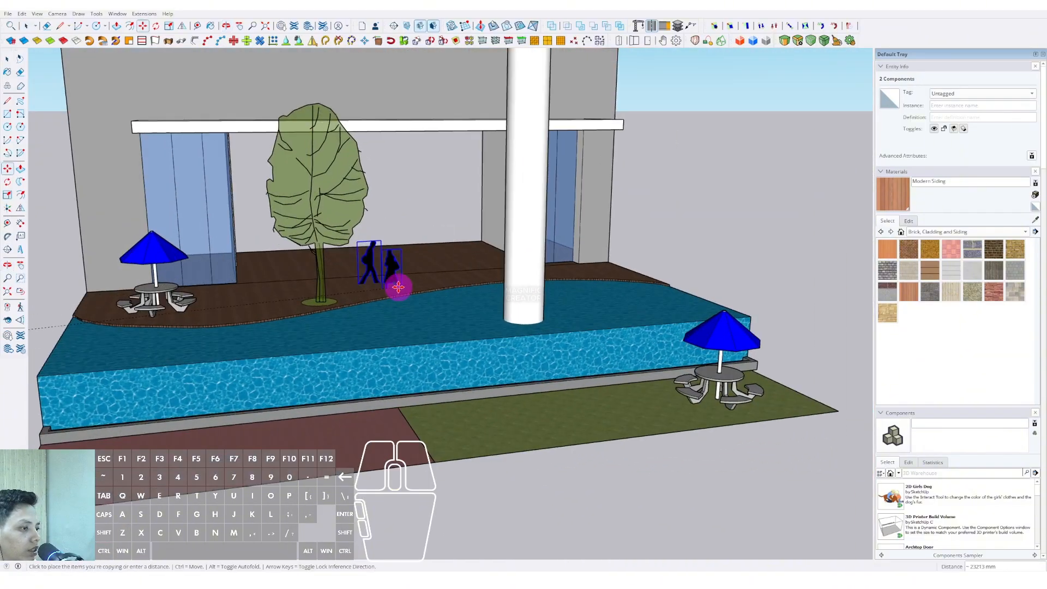
pyautogui.scroll(1, 401, 287)
pyautogui.click(402, 287)
pyautogui.scroll(-1, 389, 289)
pyautogui.scroll(2, 389, 289)
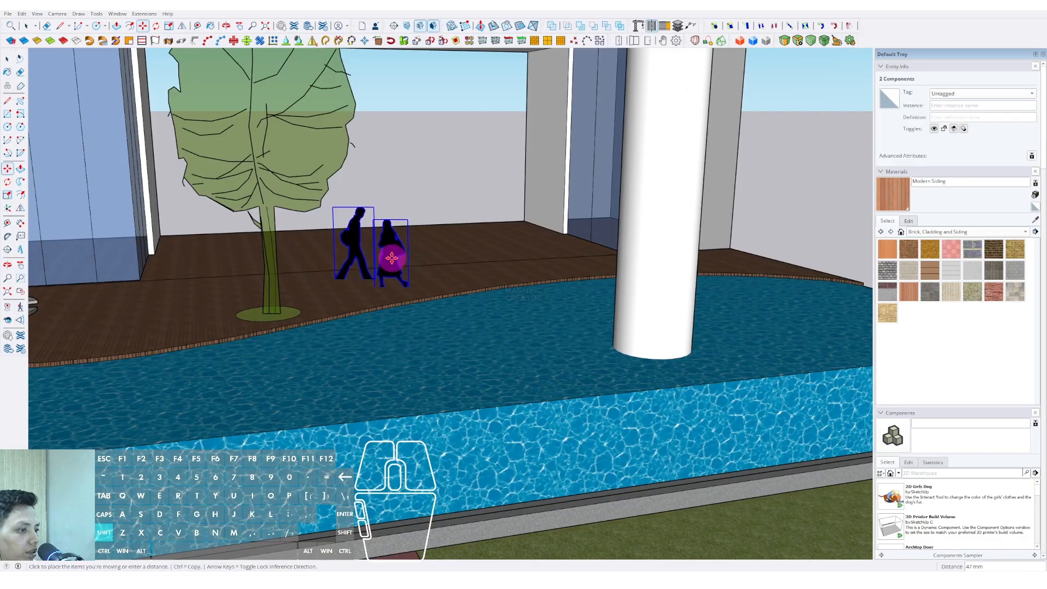
pyautogui.scroll(-6, 392, 254)
pyautogui.moveTo(390, 267); pyautogui.dragTo(116, 87, button='middle')
pyautogui.click(35, 14)
pyautogui.click(50, 116)
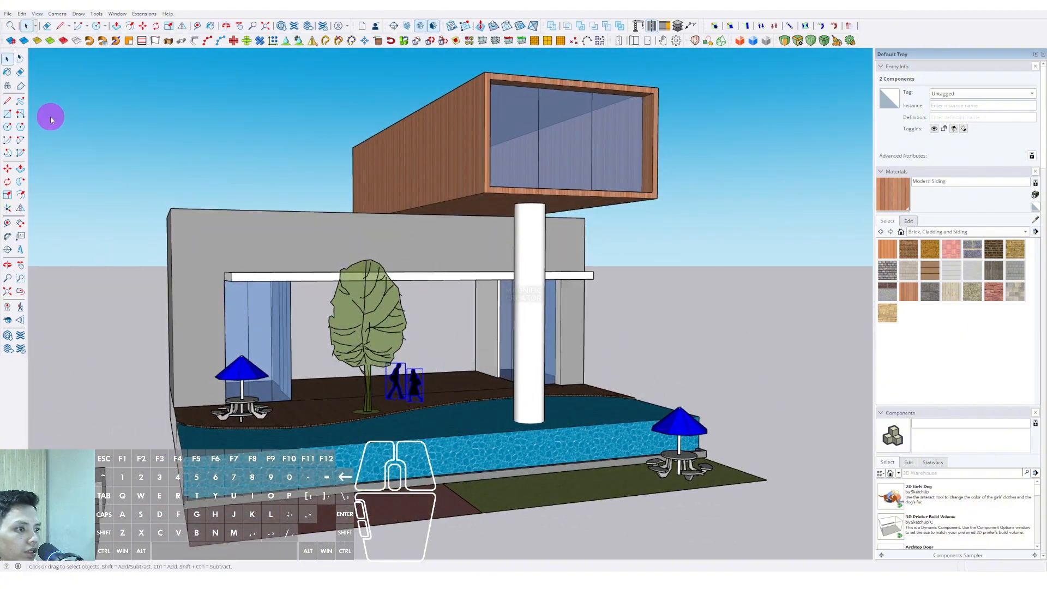